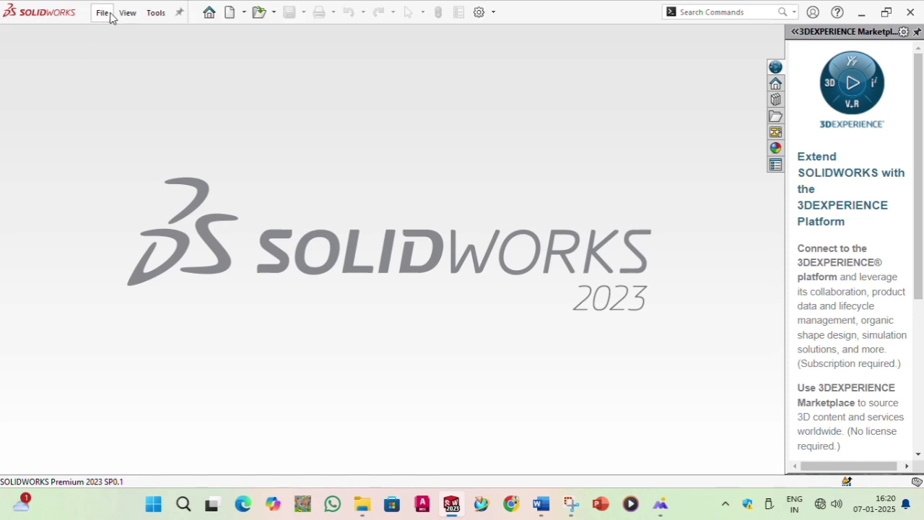
- Create a new part document
left_click(103, 15)
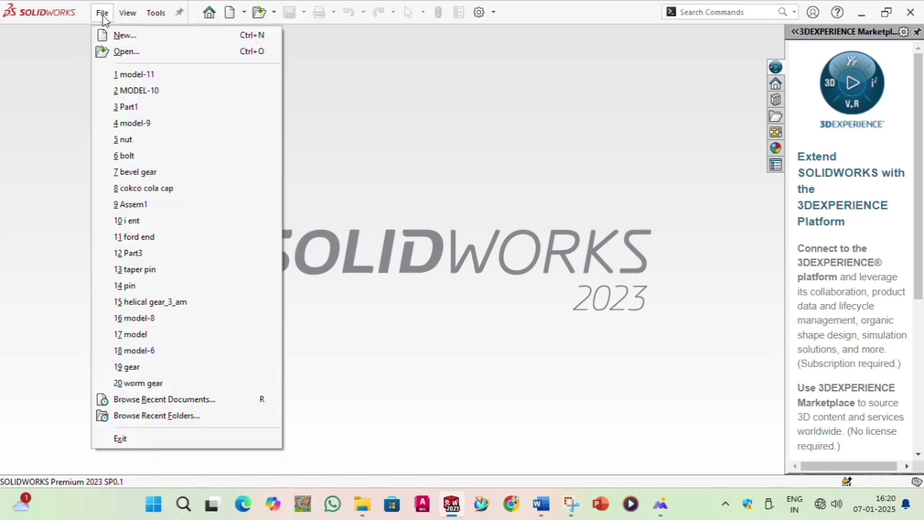
left_click(144, 39)
left_click(574, 422)
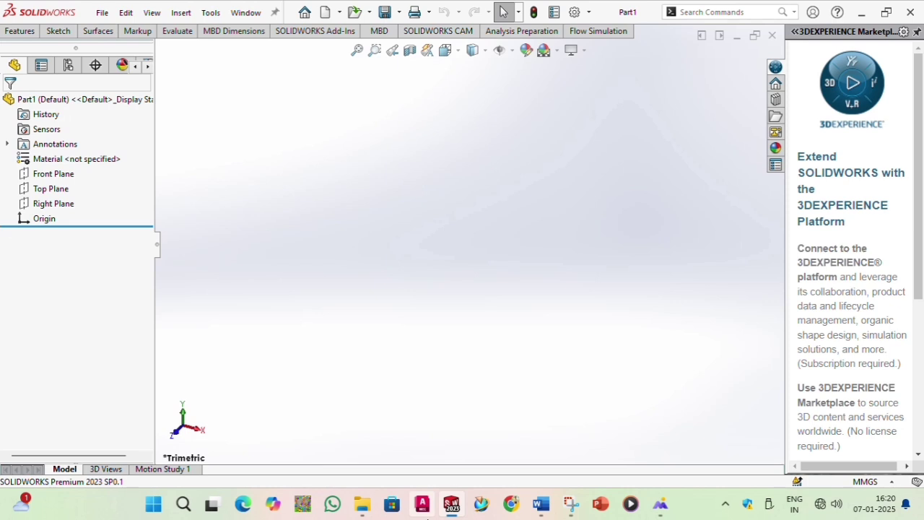
- Switch to WPS Photos, examine the dimensions and front view in the reference drawing, and return to SOLIDWORKS
key("alt+Tab")
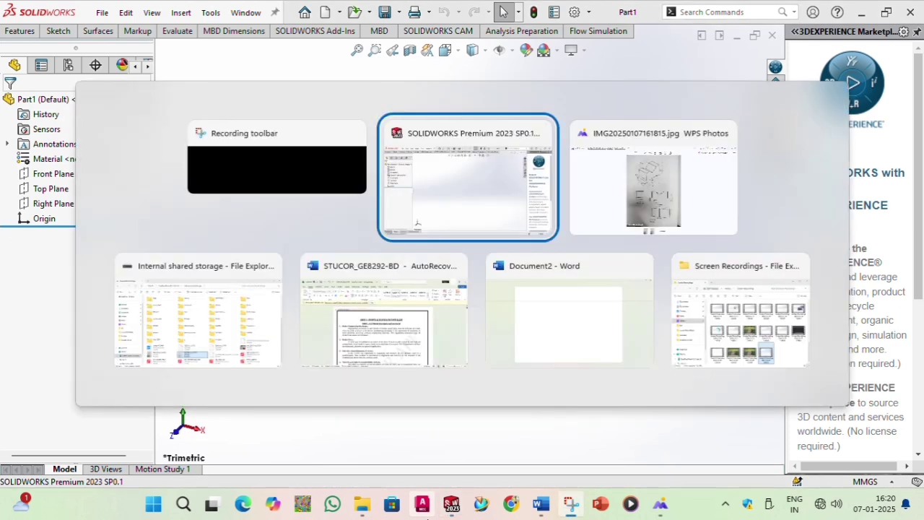
key("alt+Tab")
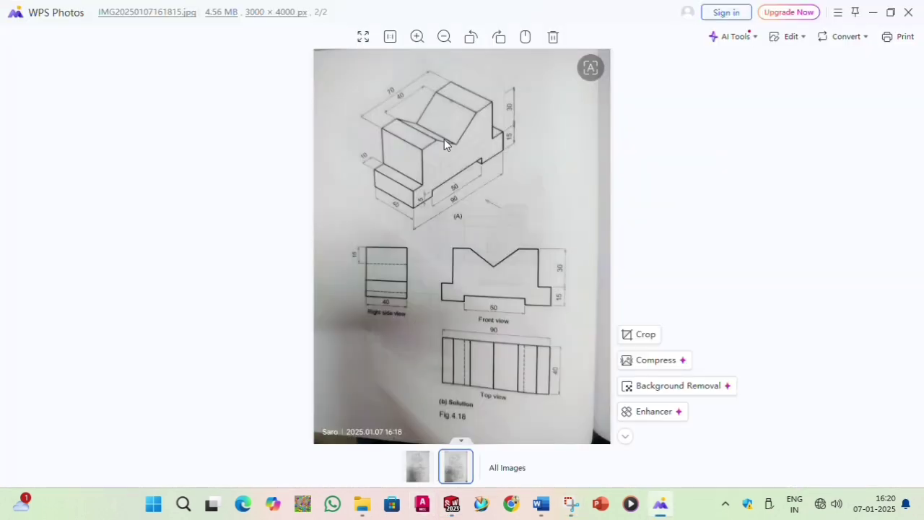
scroll(444, 138, "up", 5)
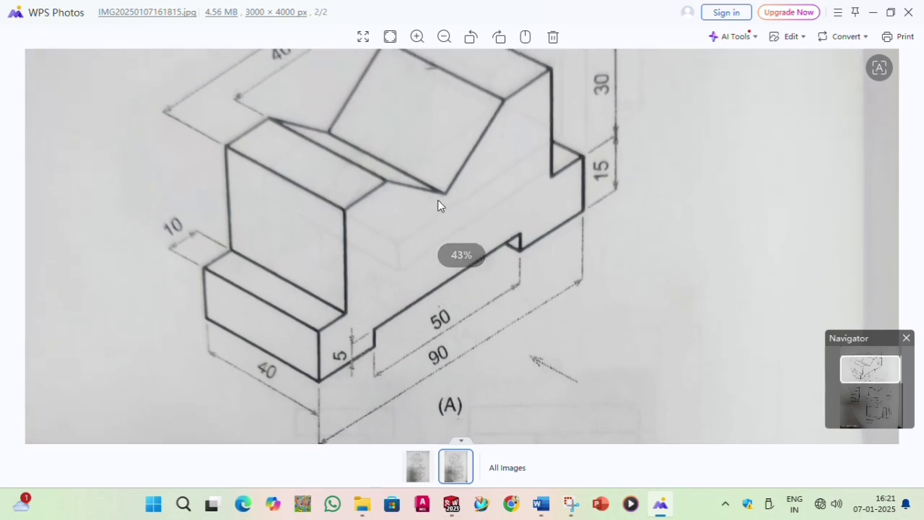
left_click_drag(438, 200, 427, 231)
scroll(427, 242, "down", 4)
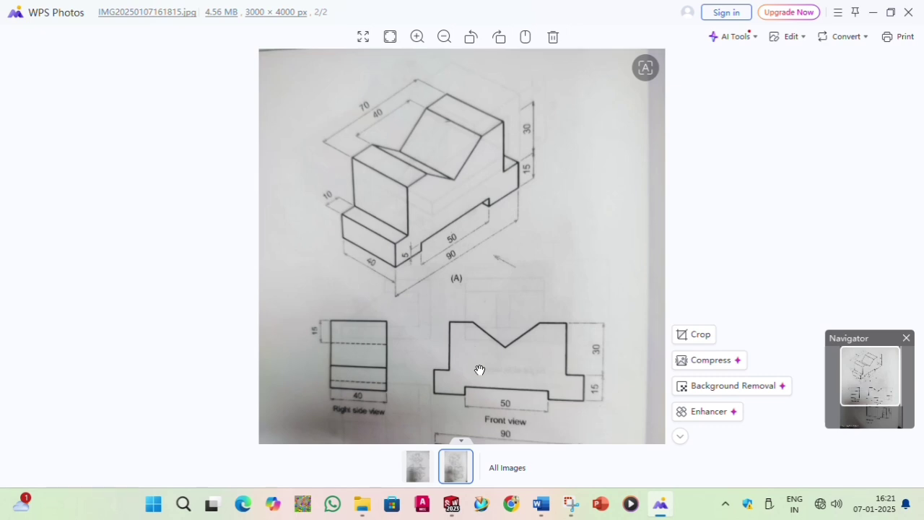
key("super+shift+s")
key("alt+Tab")
key("alt+Tab")
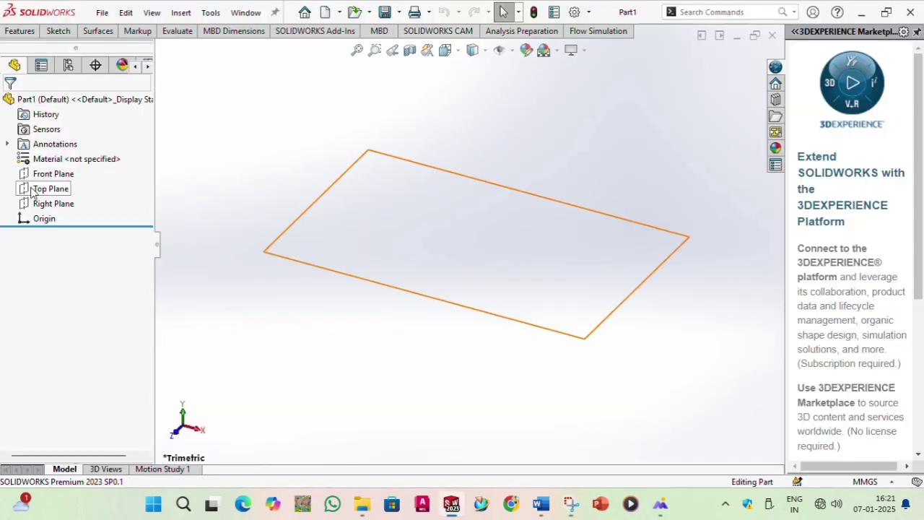
- Start a sketch on the Front Plane and check the profile against the reference drawing in WPS Photos
left_click(53, 173)
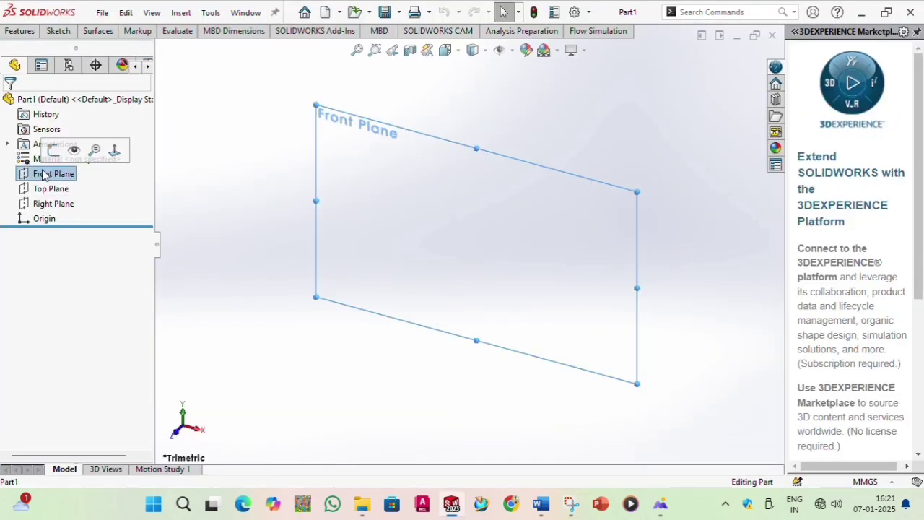
left_click(57, 149)
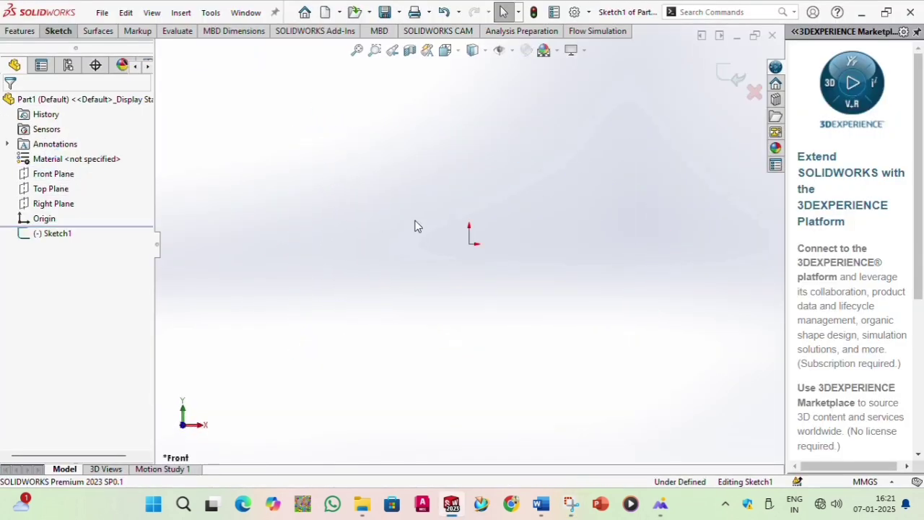
left_click(57, 31)
left_click(98, 47)
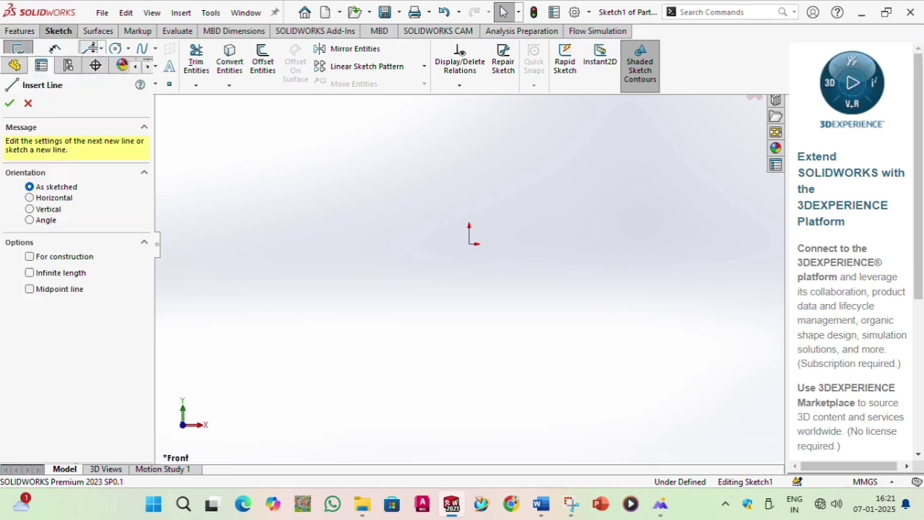
key("alt+Tab")
key("alt+Tab")
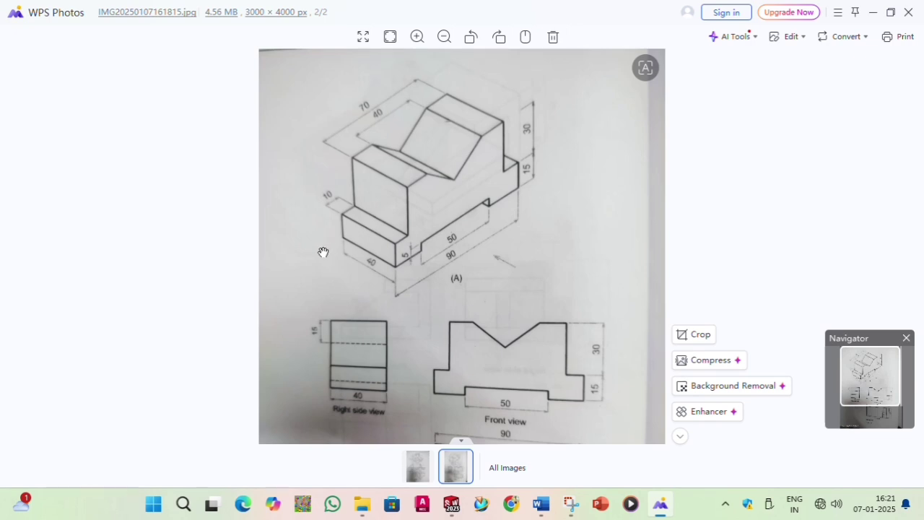
key("alt+Tab")
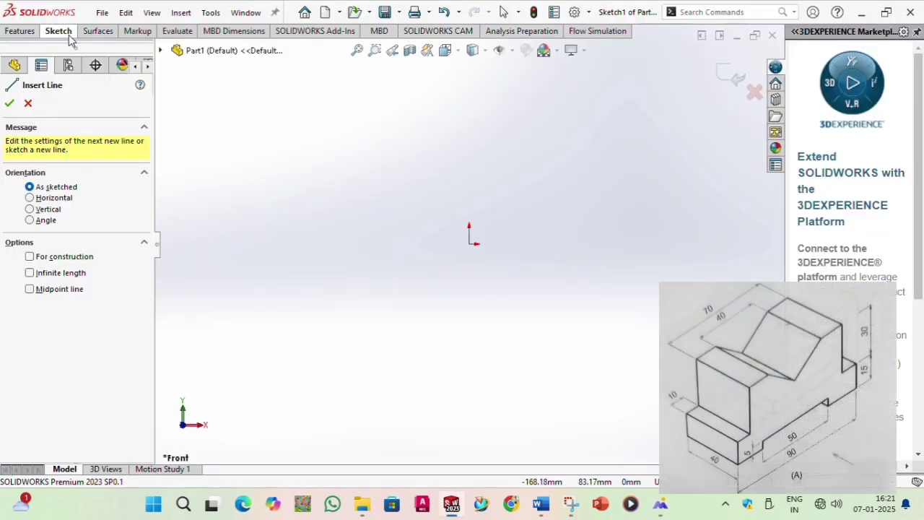
- Sketch a stepped line chain from the origin: about 32 mm straight up, about 22 mm horizontally outward, and a taller vertical line
left_click(87, 48)
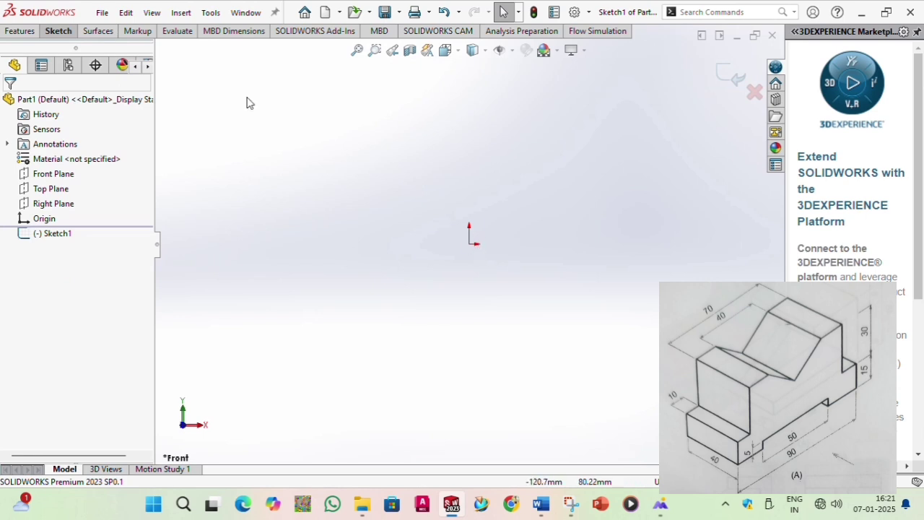
left_click(48, 31)
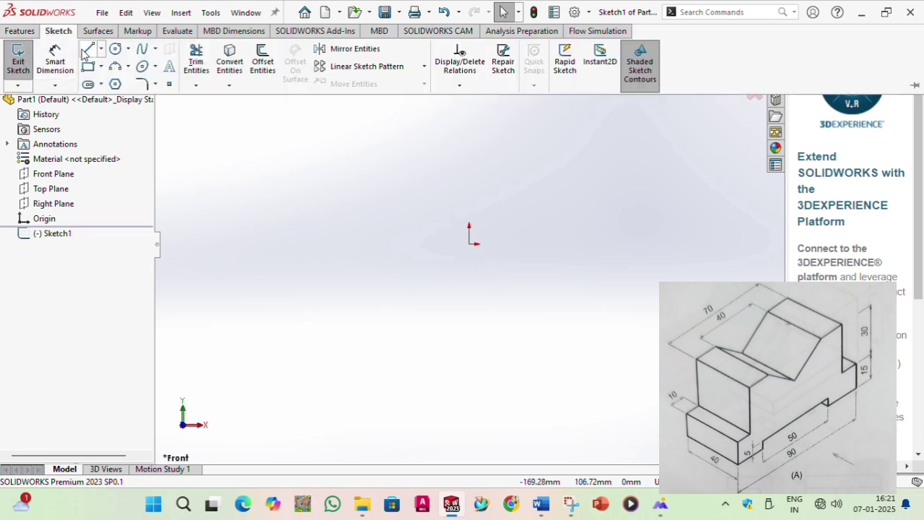
left_click(82, 50)
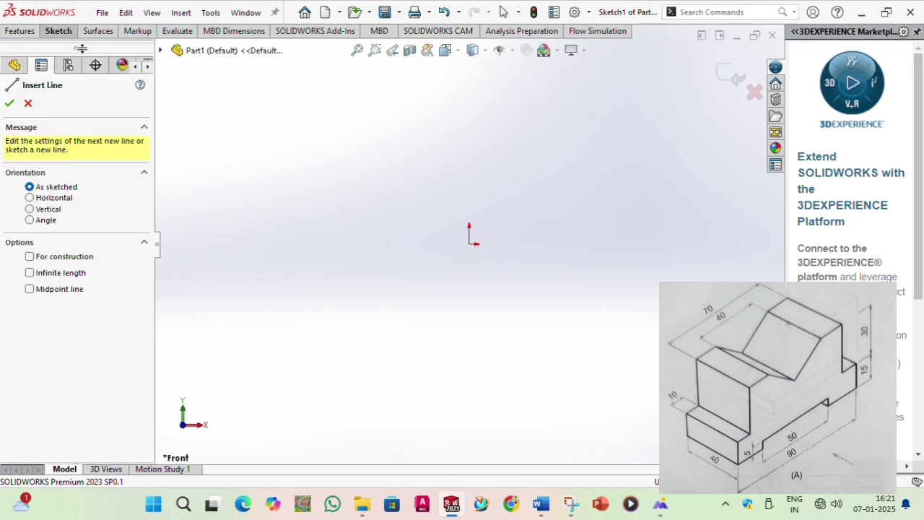
left_click(470, 243)
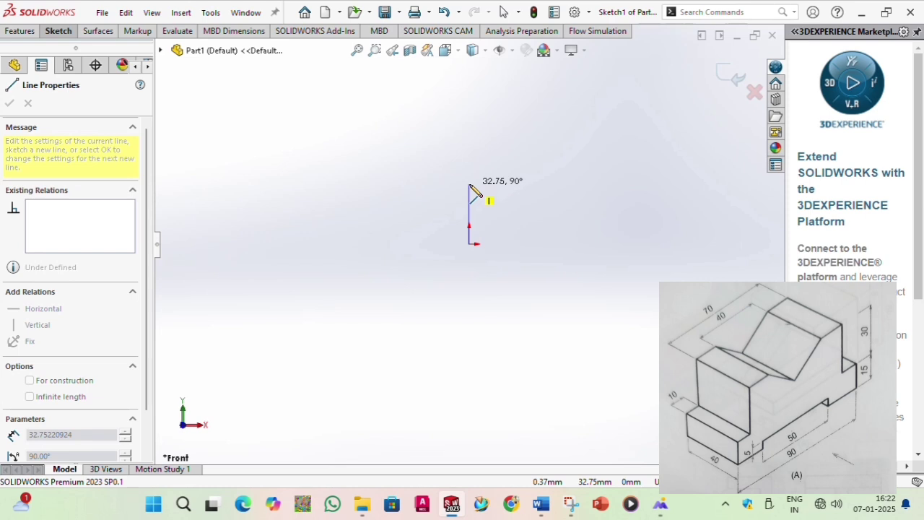
left_click(469, 185)
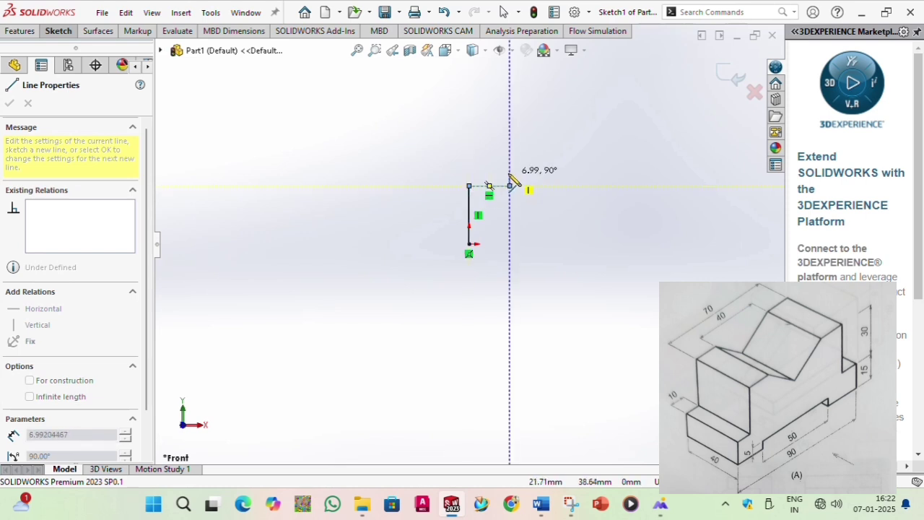
key("alt+Tab")
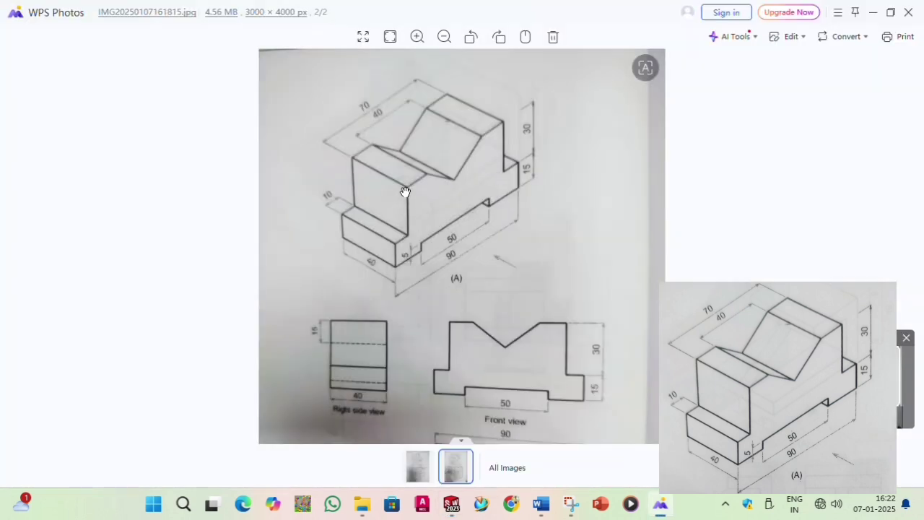
key("alt+Tab")
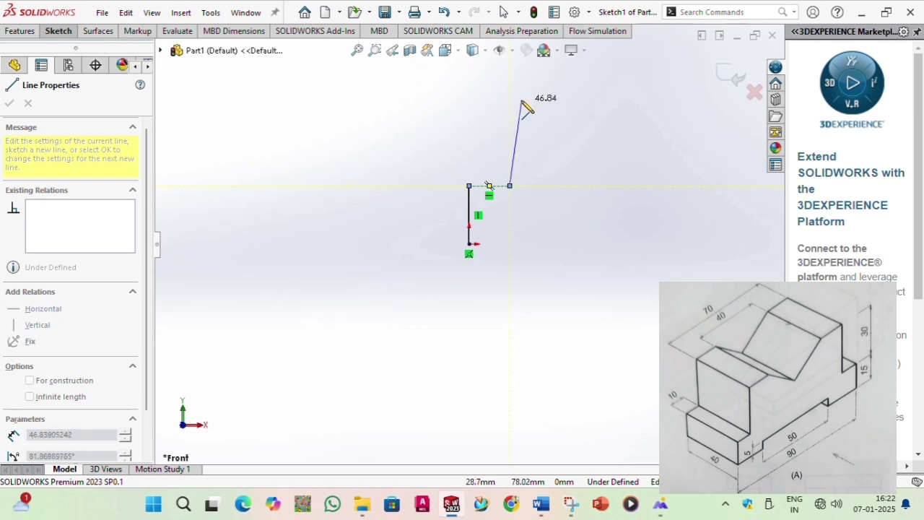
left_click(509, 83)
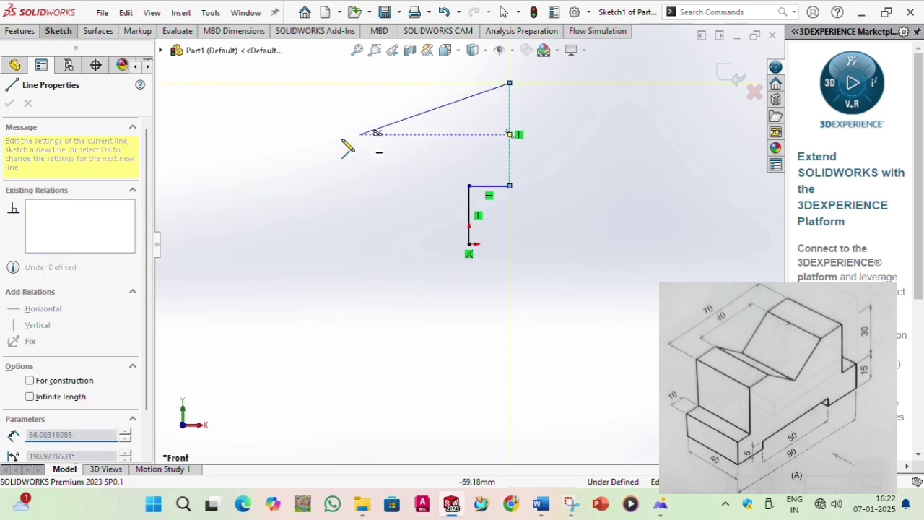
right_click(236, 158)
left_click(252, 159)
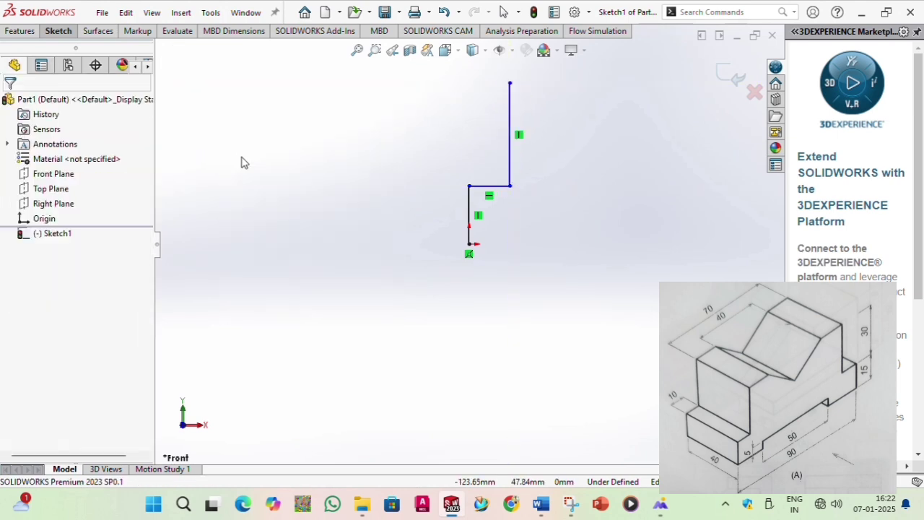
- Dimension the lower vertical line at the origin to 15 mm
left_click(58, 31)
left_click(64, 58)
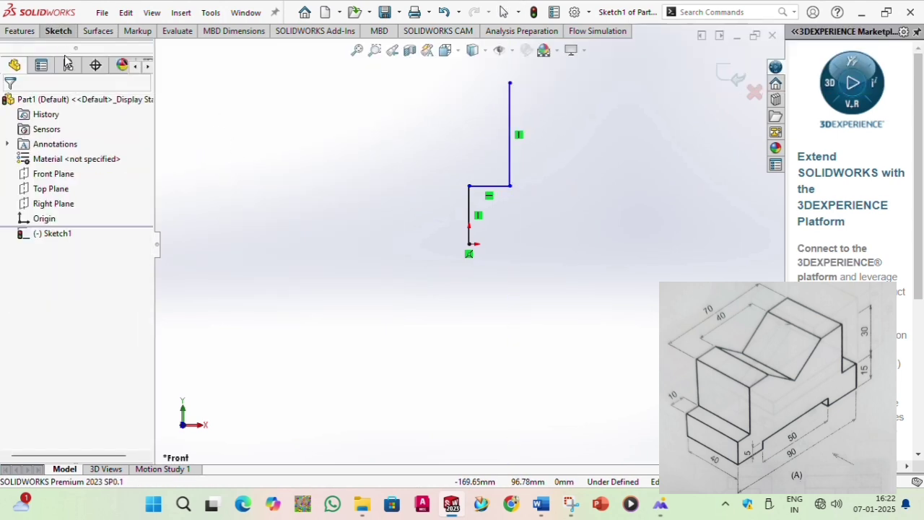
left_click(470, 209)
left_click(437, 212)
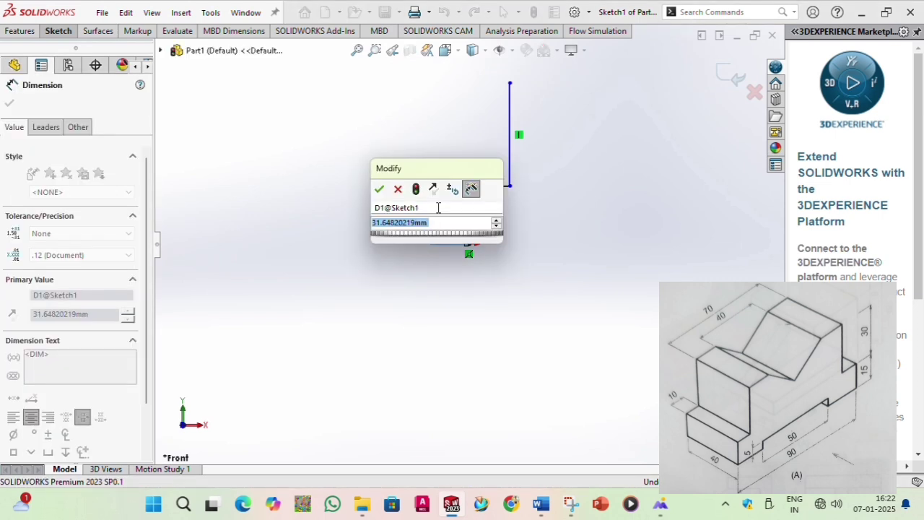
type("15")
key("Return")
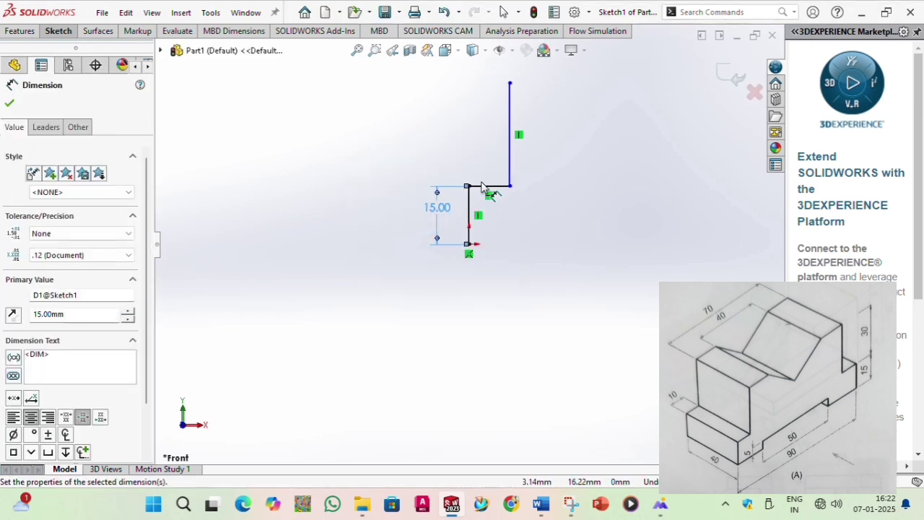
- Dimension the horizontal step line to 10 mm, checking the size in the reference drawing
left_click(483, 186)
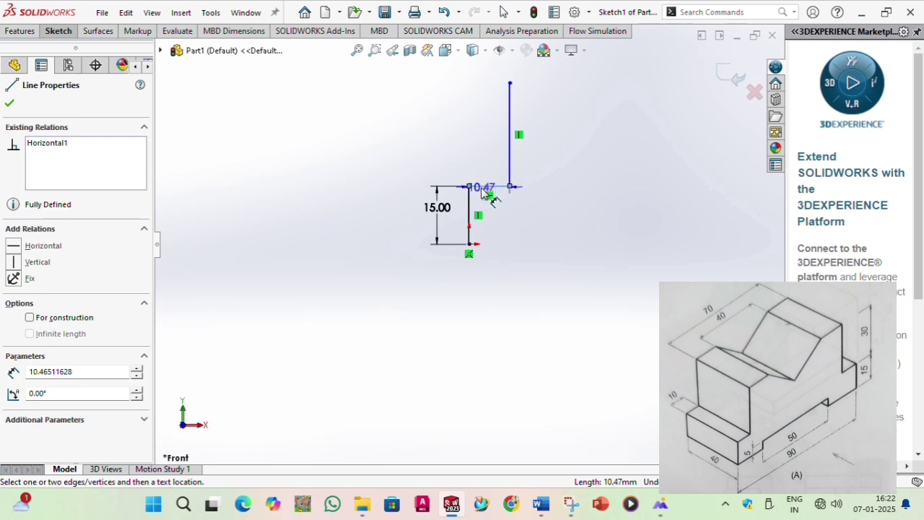
key("alt+Tab")
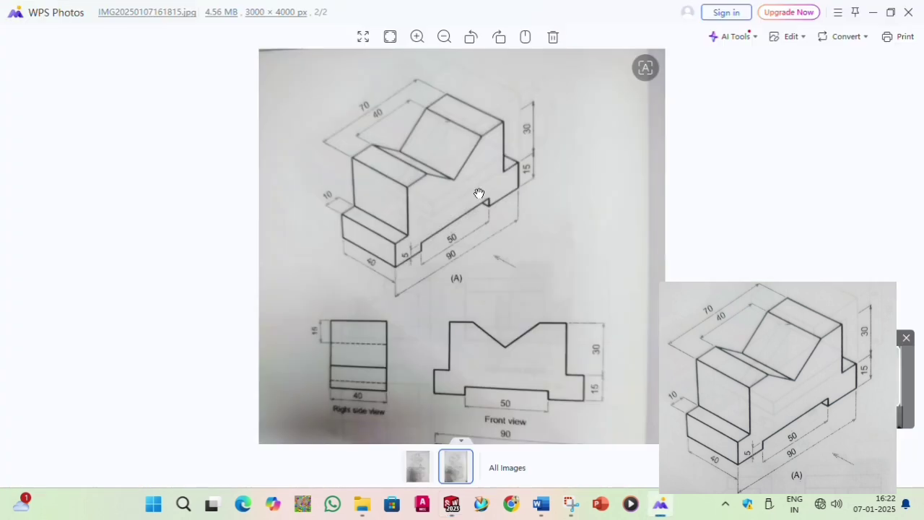
key("alt+Tab")
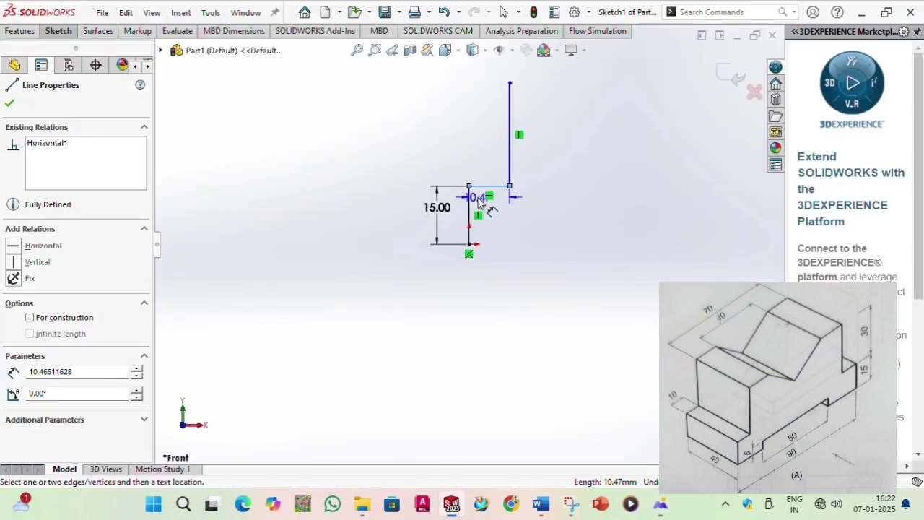
left_click(478, 132)
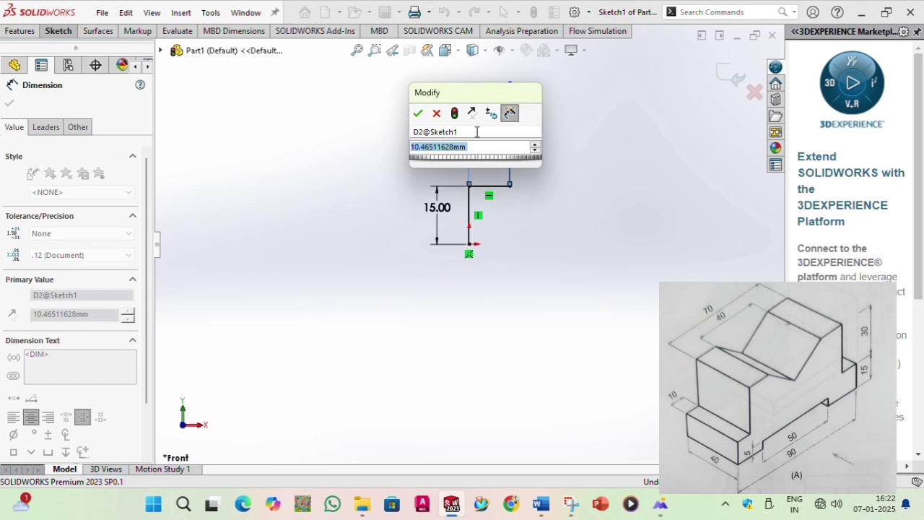
type("10")
key("Return")
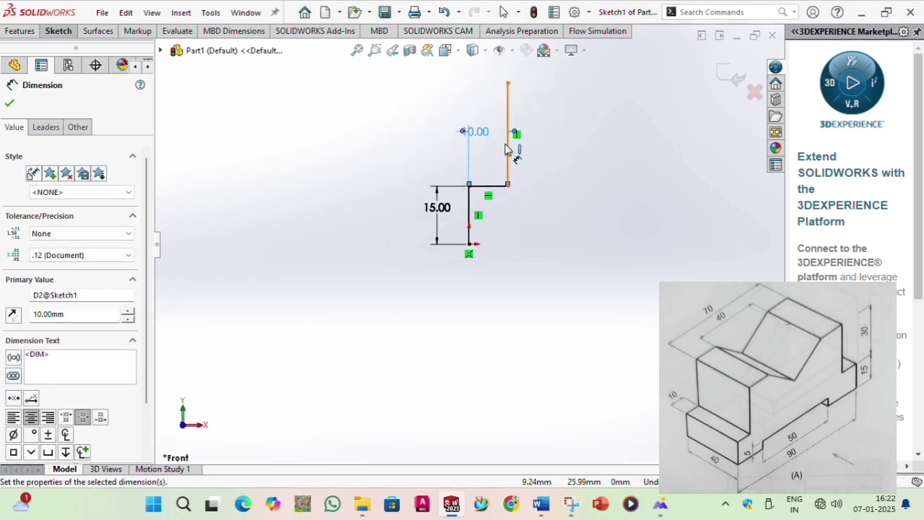
- Dimension the upper vertical line to 30 mm, checking the reference drawing, and finish dimensioning
left_click(507, 144)
left_click(406, 146)
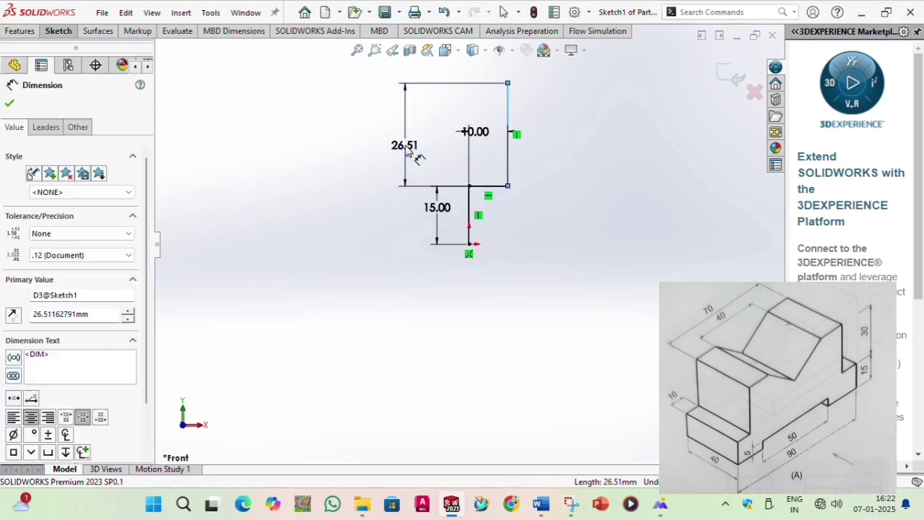
key("alt+Tab")
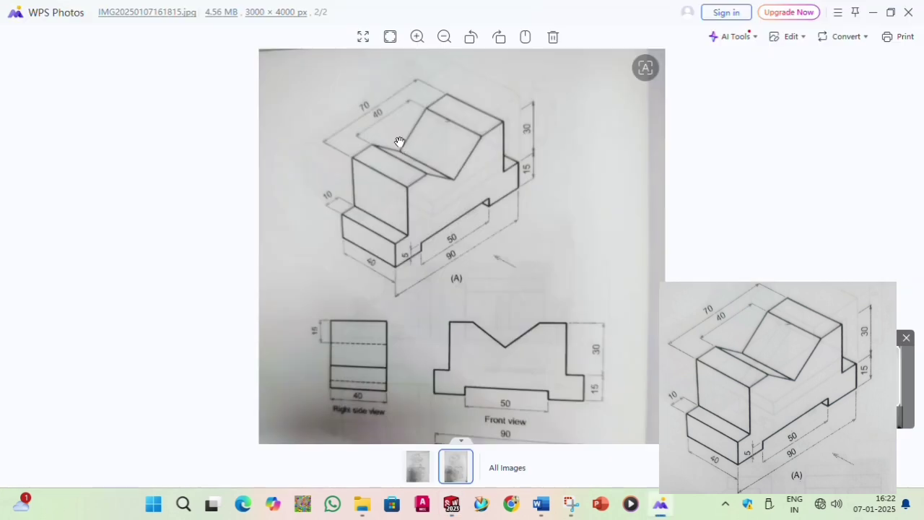
key("alt+Tab")
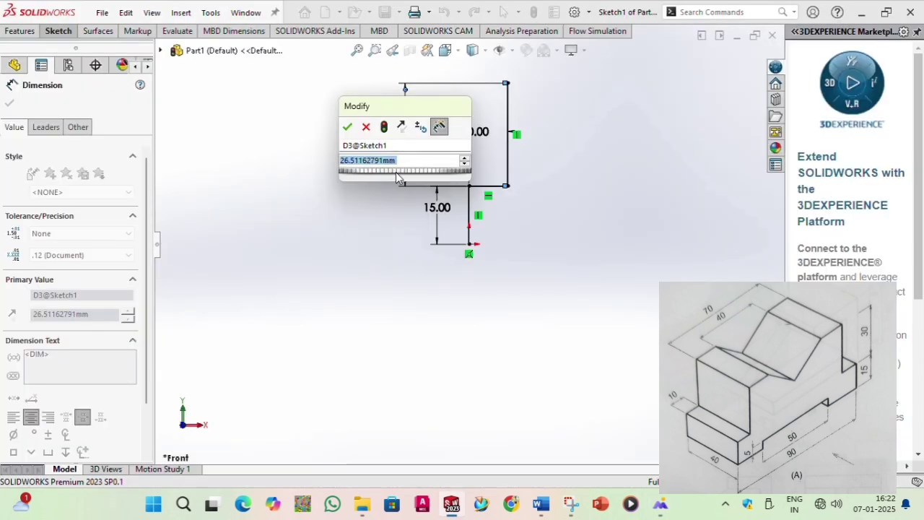
type("30")
key("Return")
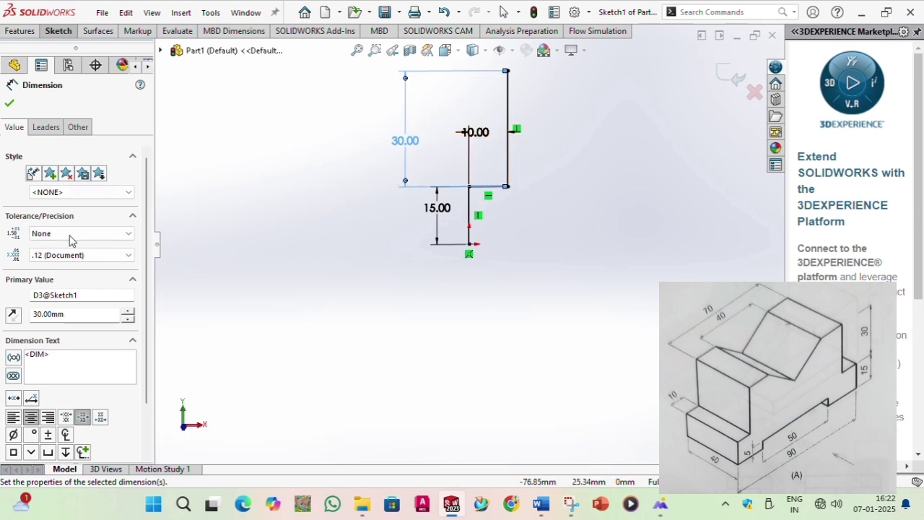
left_click(9, 105)
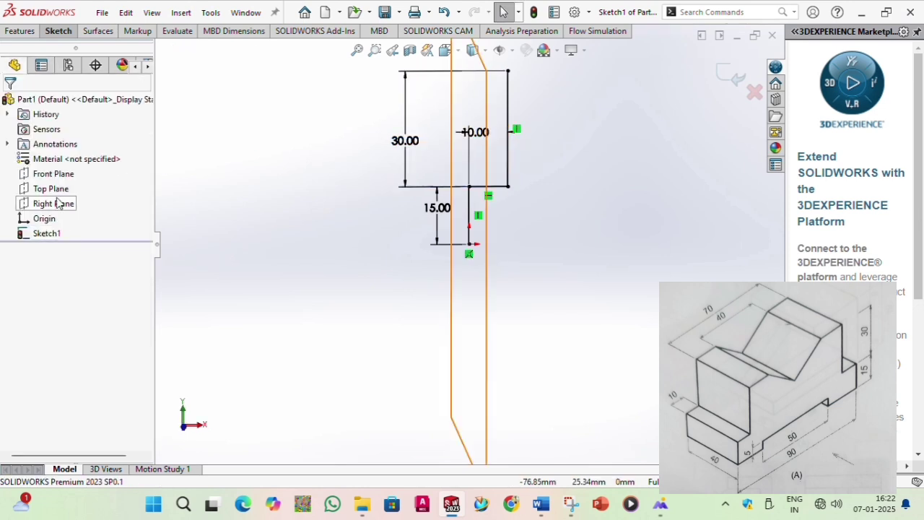
- Orient the view normal to the Front Plane and examine the bottom slot's dimensions in the reference drawing
left_click(53, 174)
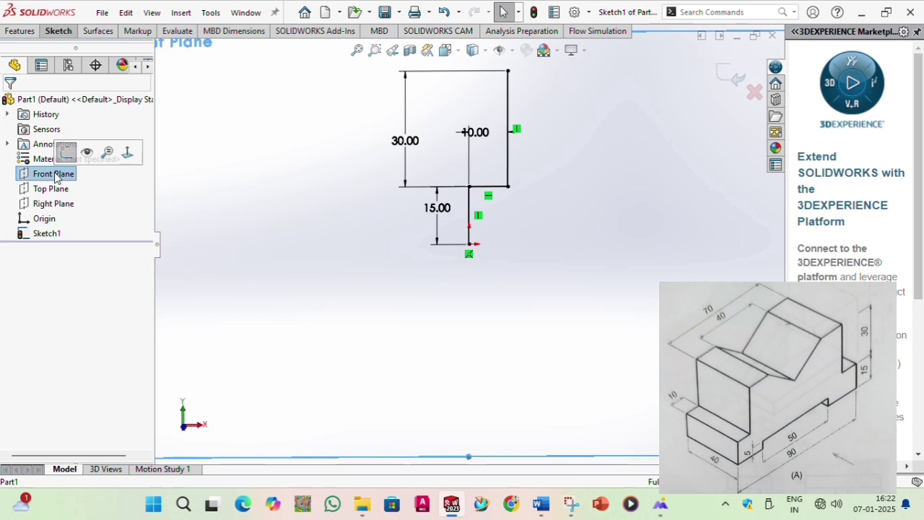
left_click(125, 152)
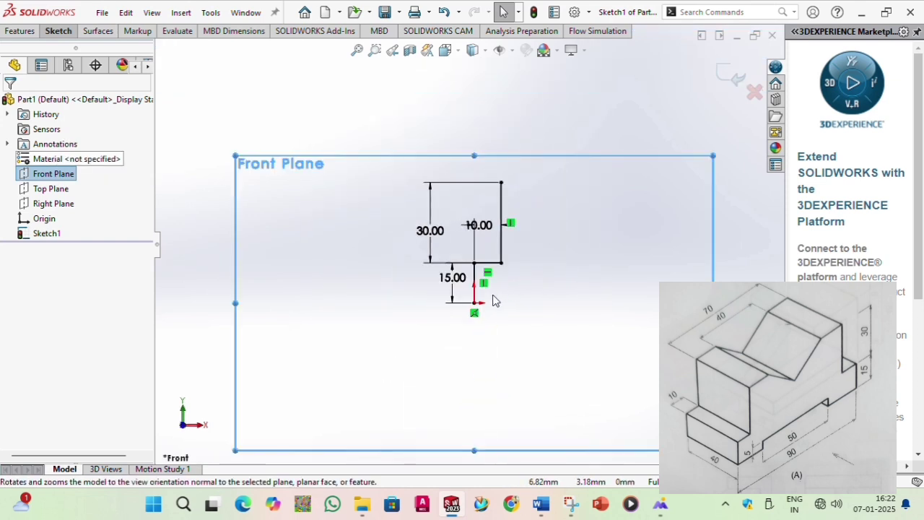
key("alt+Tab")
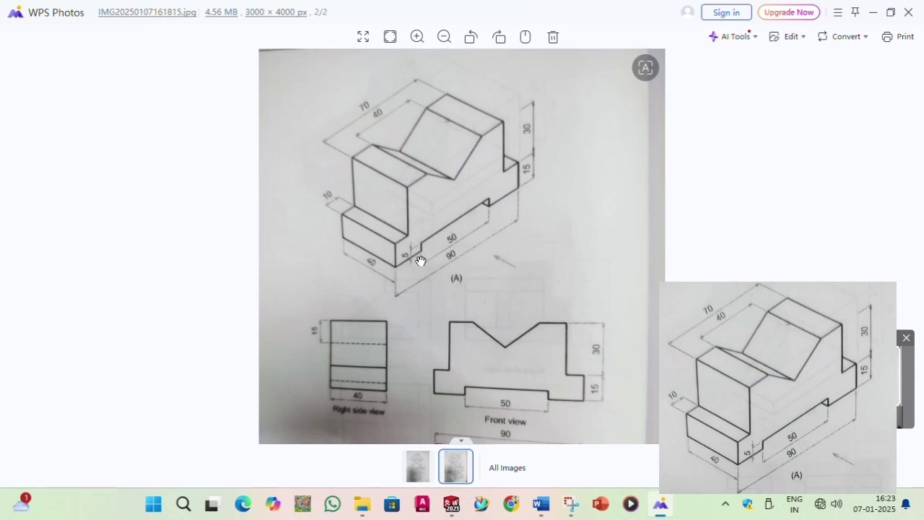
scroll(559, 419, "down", 2)
scroll(527, 377, "up", 1)
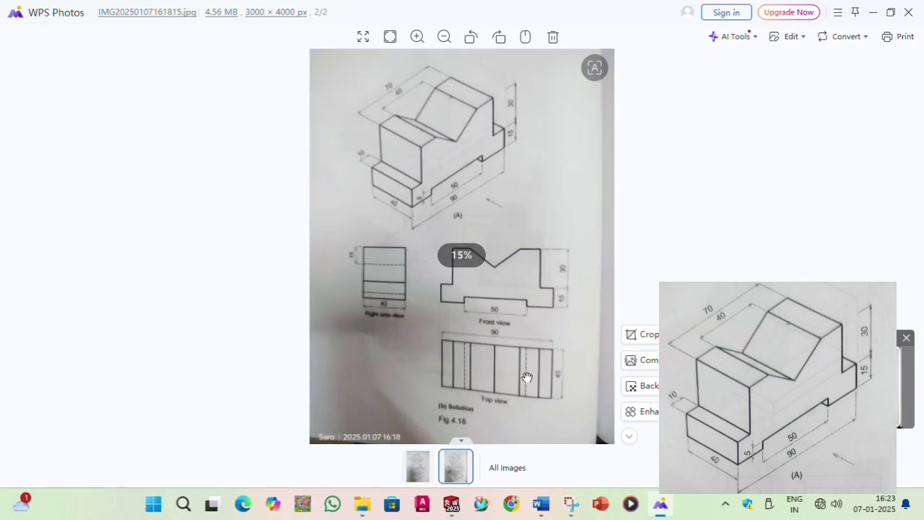
scroll(527, 377, "up", 4)
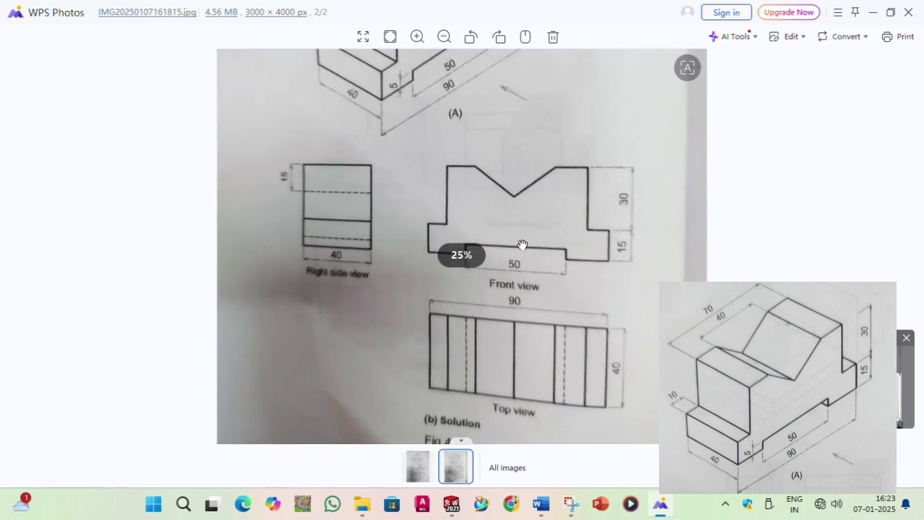
scroll(522, 245, "down", 5)
scroll(448, 202, "up", 5)
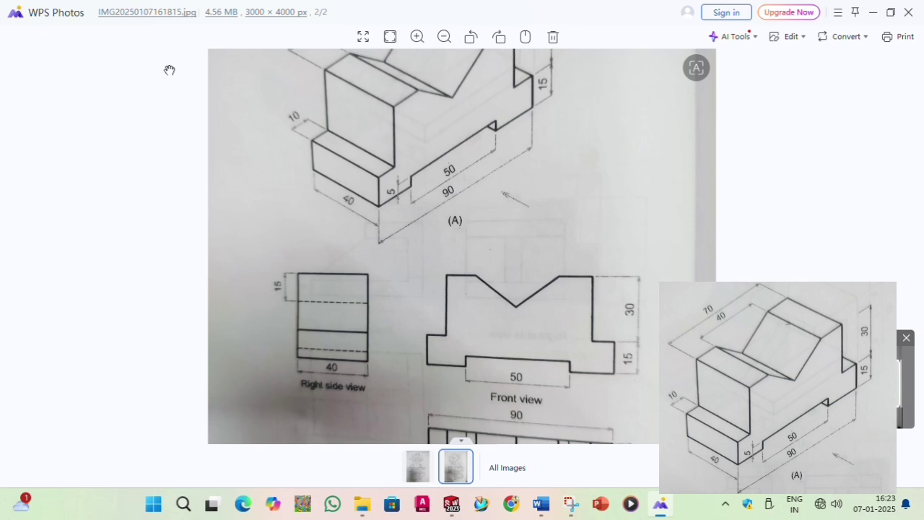
key("alt+Tab")
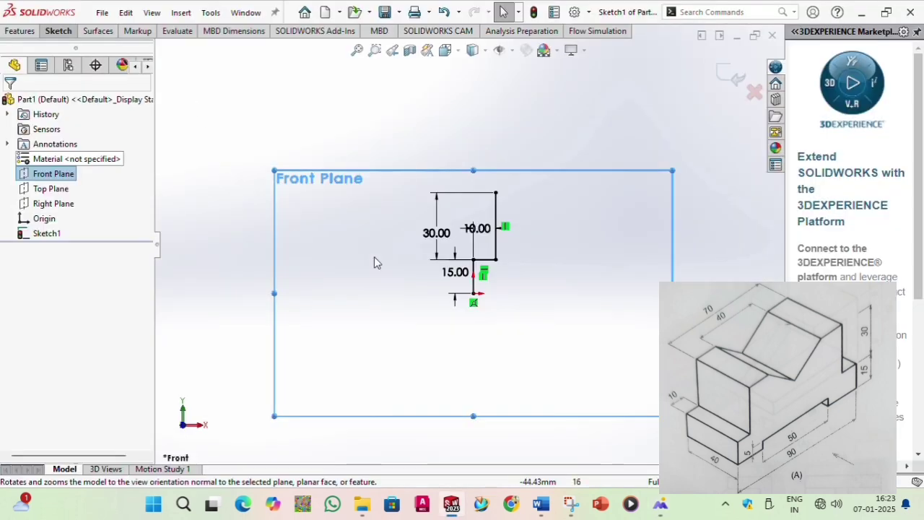
- Sketch the bottom outline from the origin: about 10 mm horizontally, about 6 mm up, about 30 mm across, and about 6 mm down
left_click(549, 284)
scroll(508, 283, "down", 3)
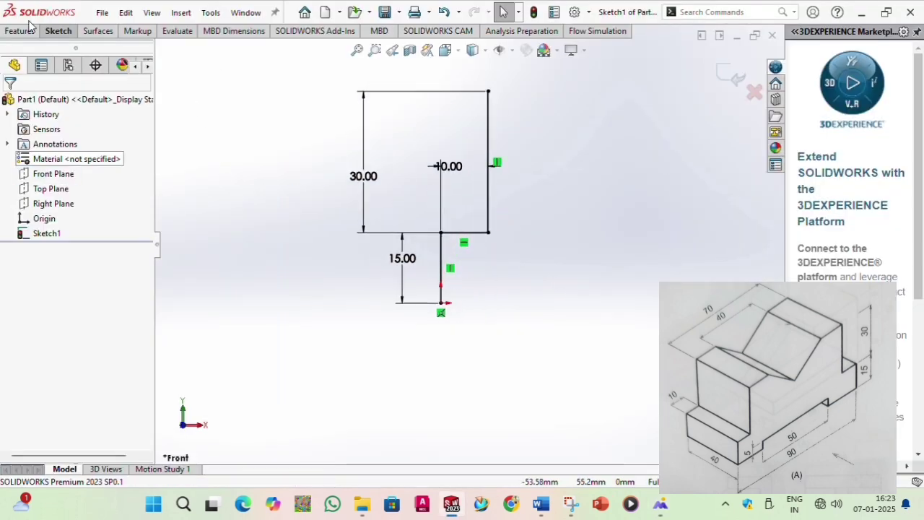
left_click(52, 32)
left_click(88, 48)
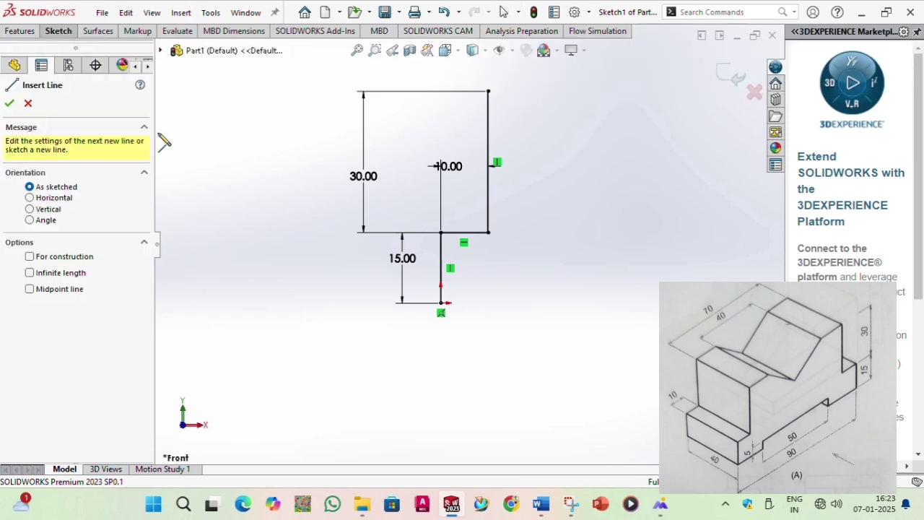
left_click(442, 304)
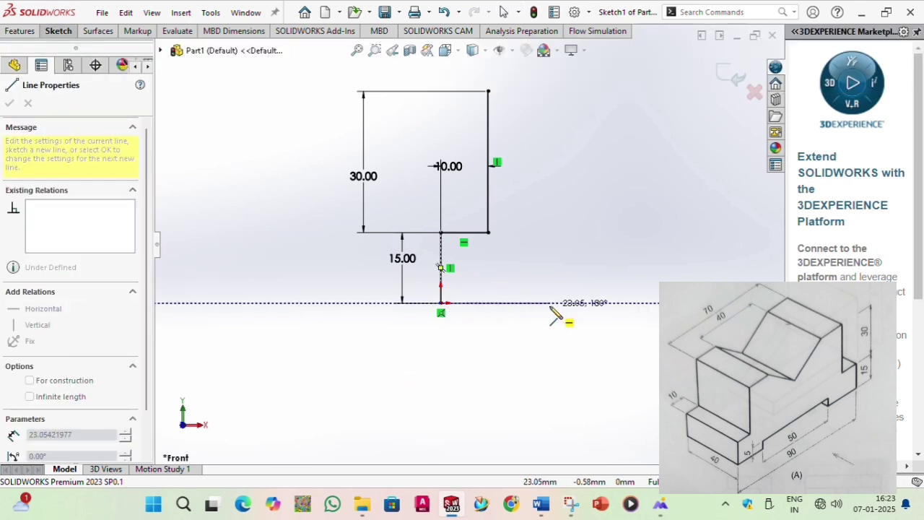
left_click(488, 303)
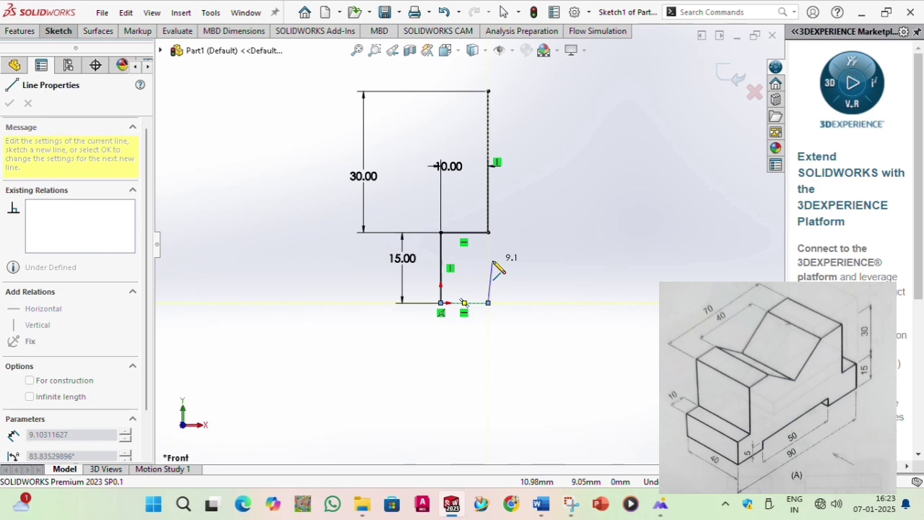
key("alt+Tab")
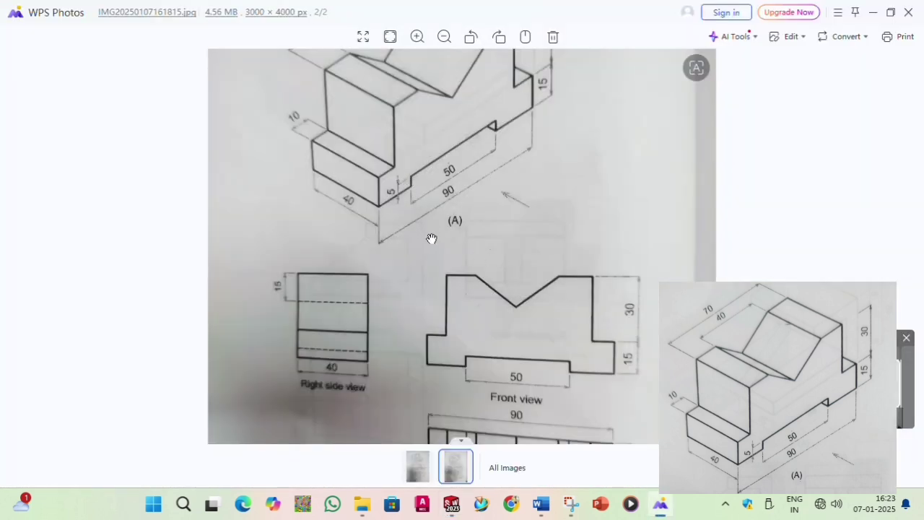
key("alt+Tab")
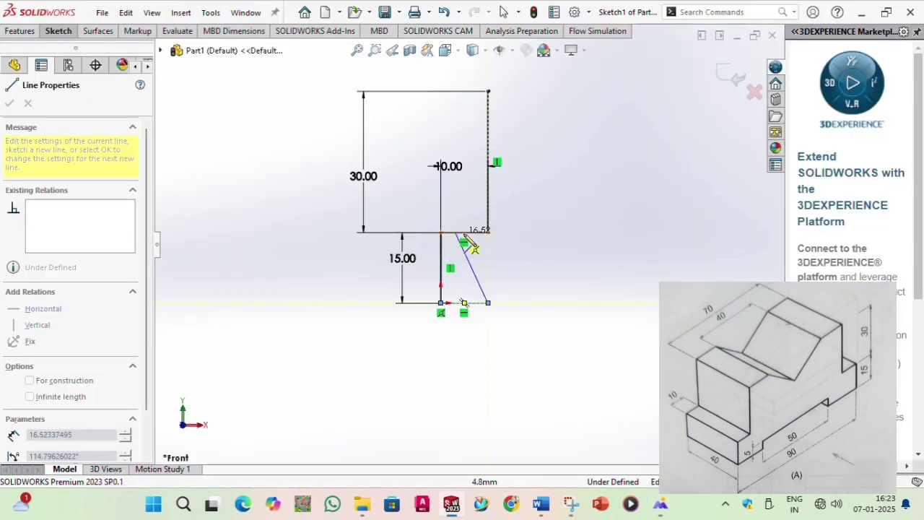
left_click(488, 275)
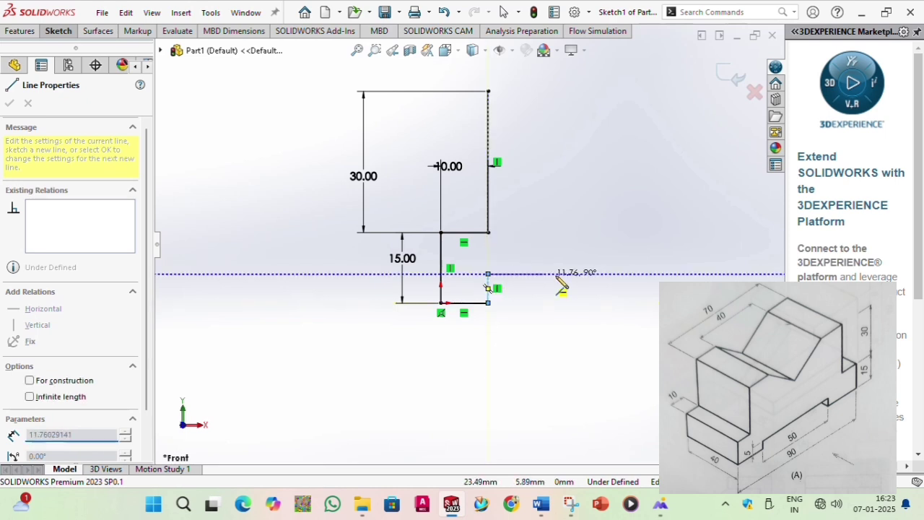
left_click(628, 275)
left_click(627, 302)
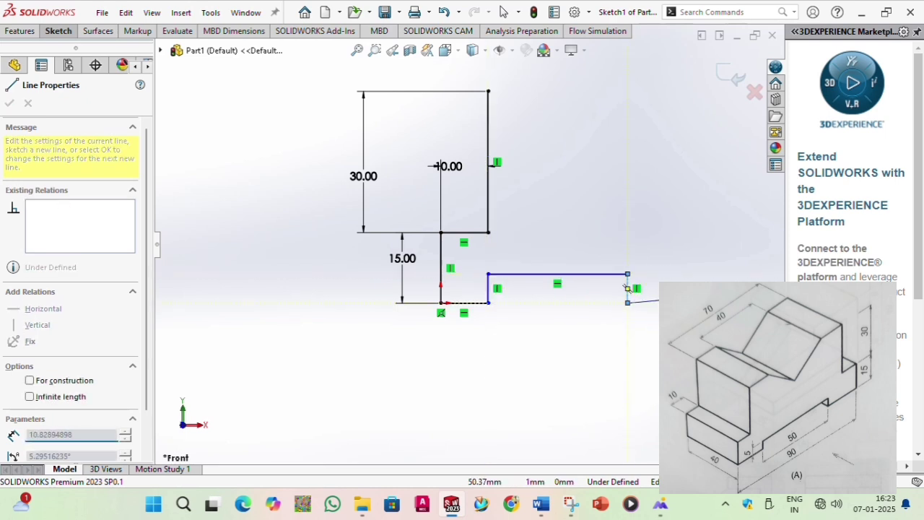
right_click(681, 303)
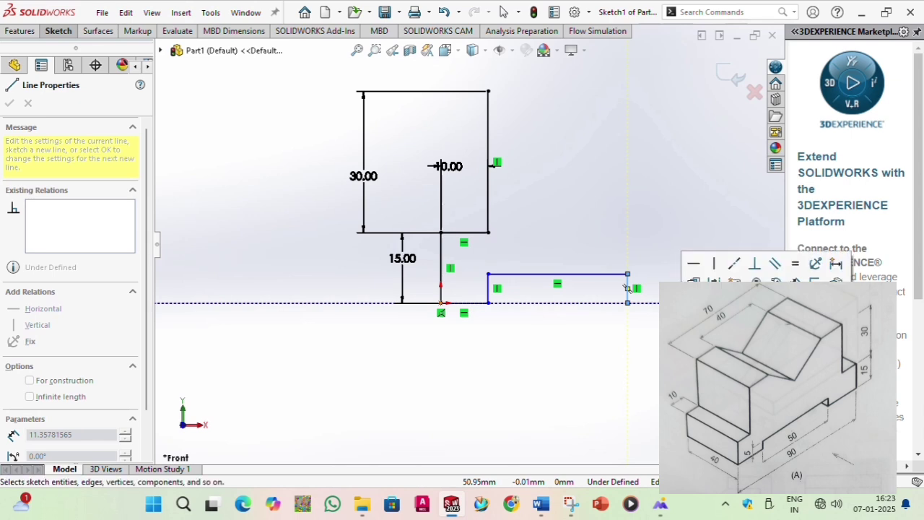
left_click(704, 310)
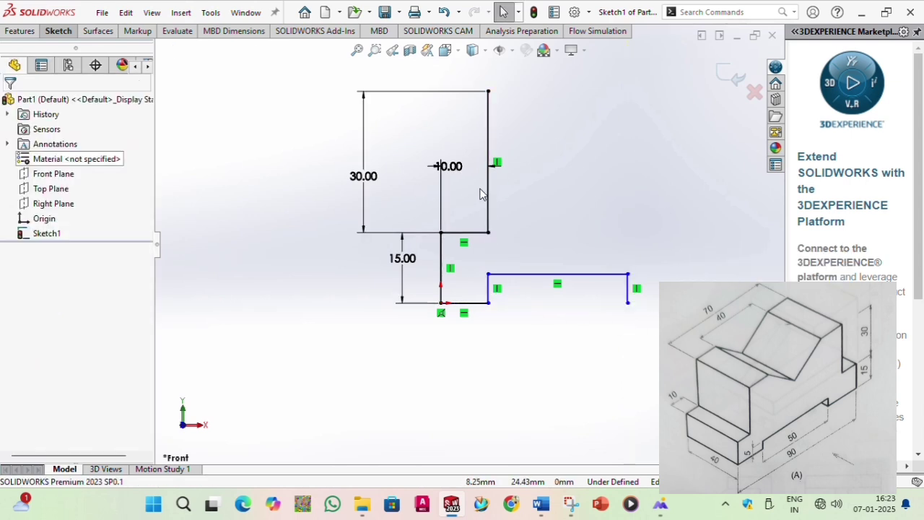
- Dimension the slot's vertical line nearest the origin to 5 mm
left_click(59, 31)
left_click(65, 59)
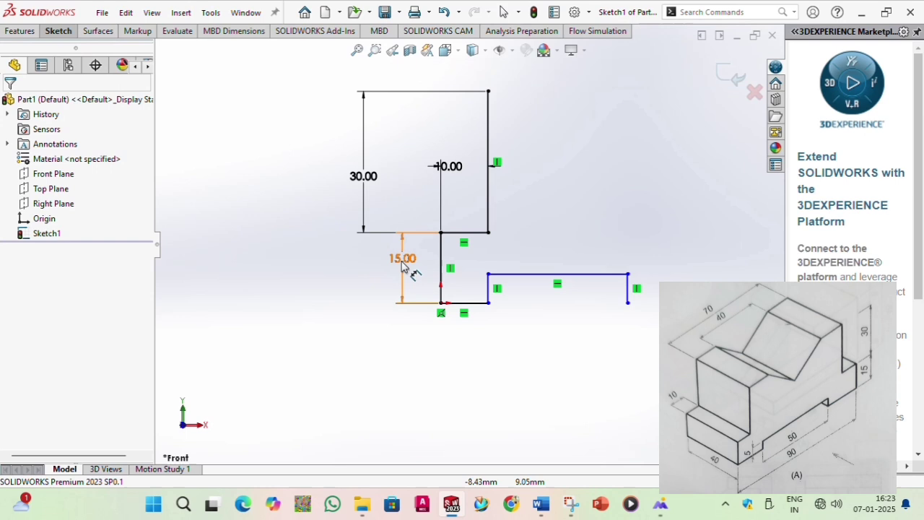
left_click(489, 293)
left_click(475, 291)
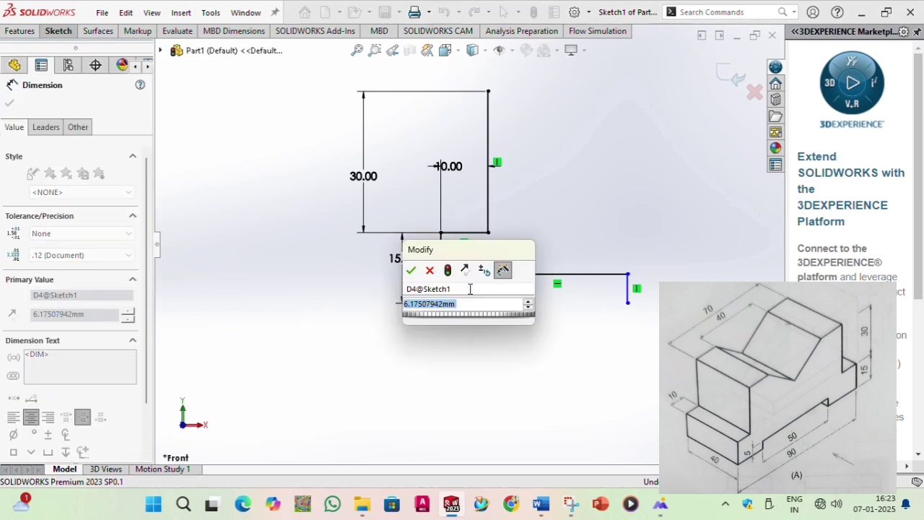
type("5")
key("Return")
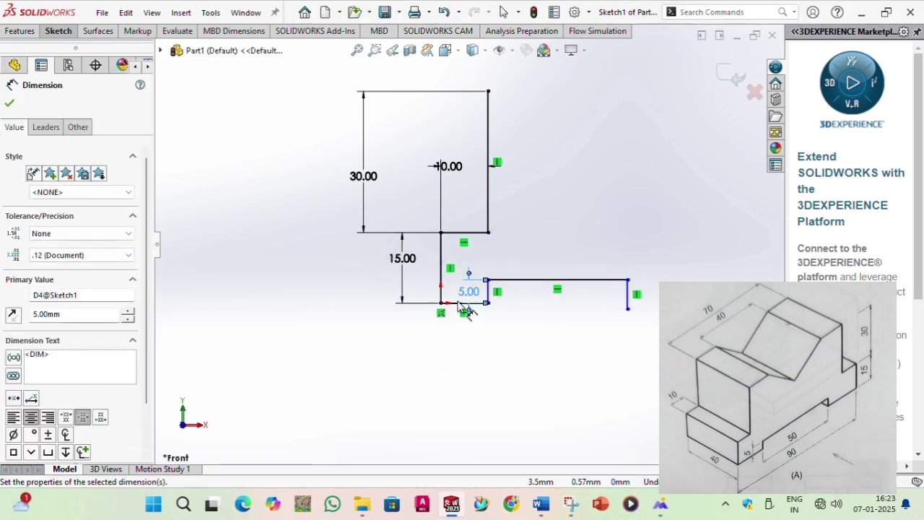
- Dimension the horizontal bottom line starting at the origin to 15 mm
left_click(466, 309)
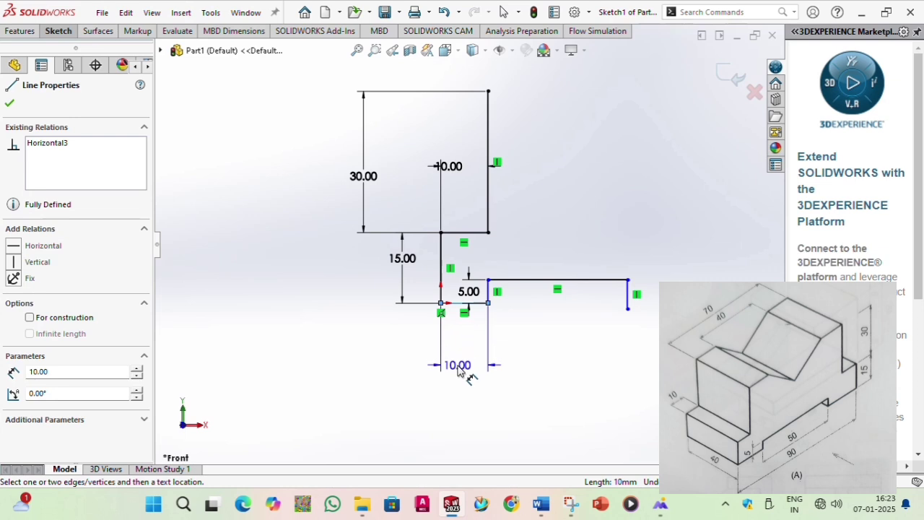
left_click(469, 373)
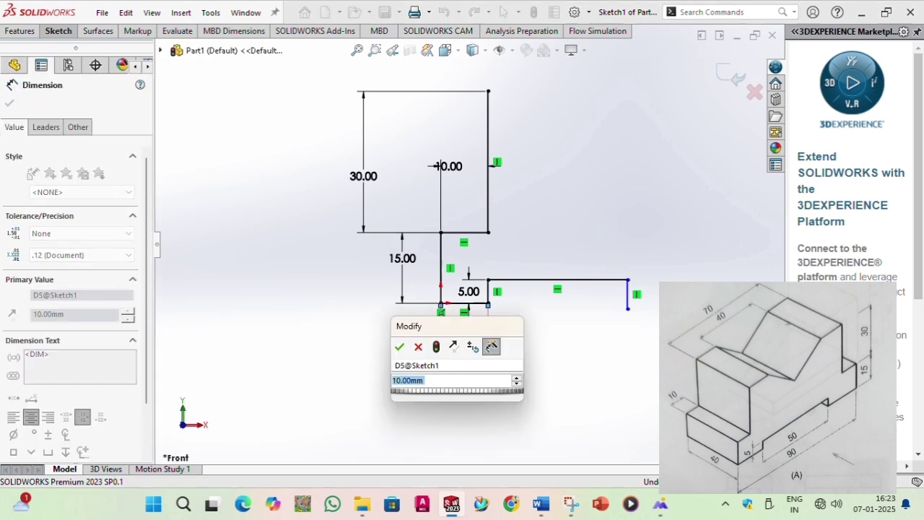
type("15")
key("Return")
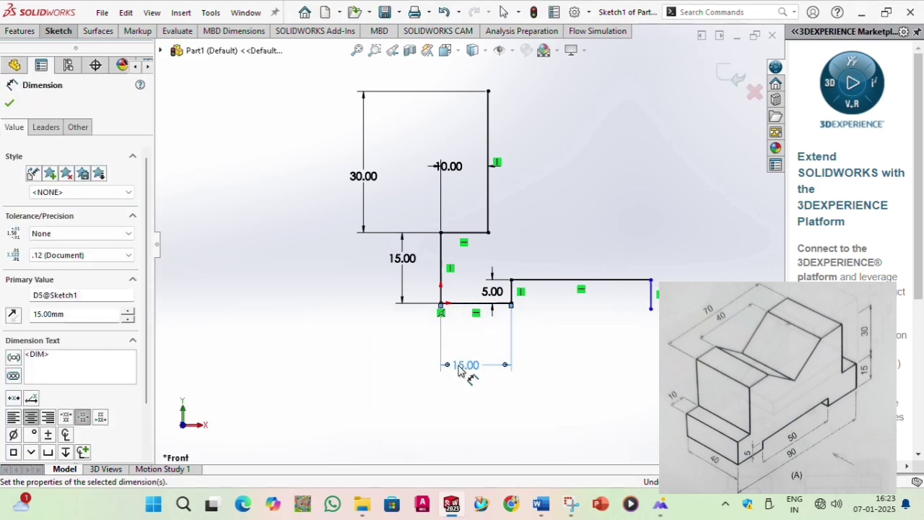
- Dimension the slot's horizontal line to 50 mm
left_click(582, 281)
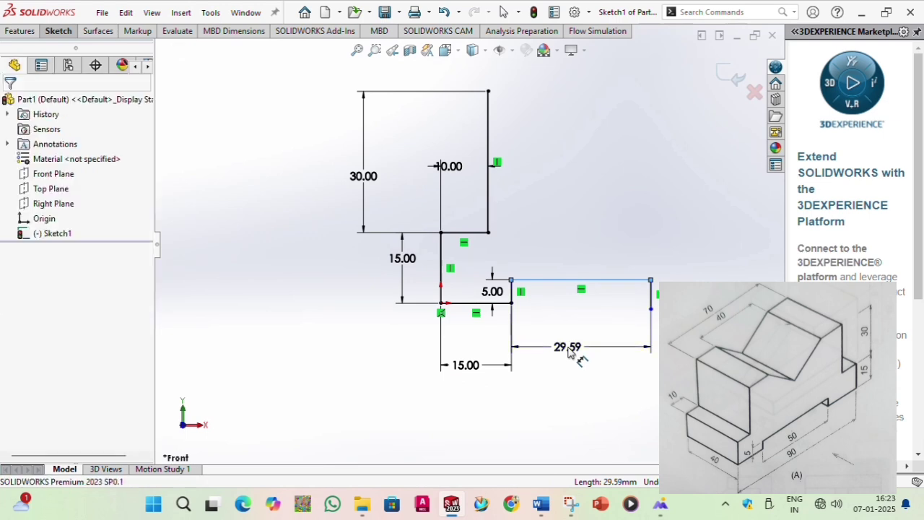
left_click(571, 351)
type("50")
key("Return")
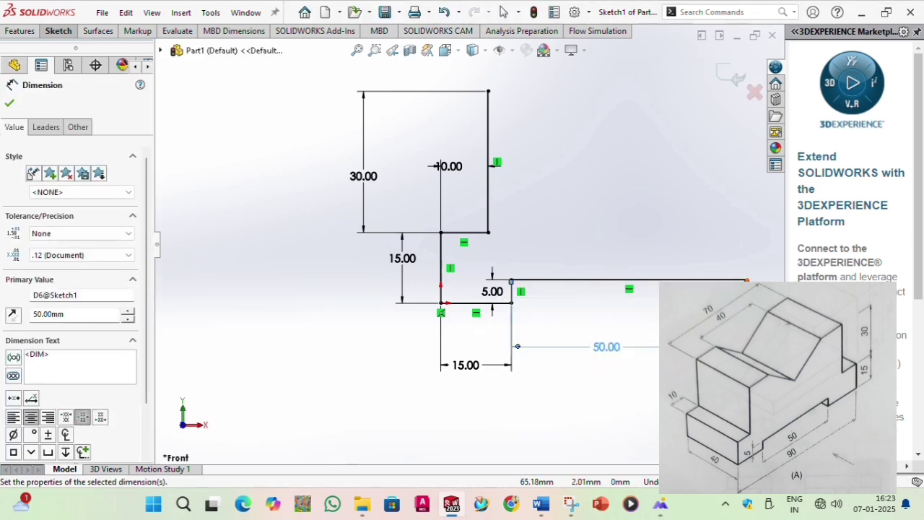
- Dimension the slot's far vertical line to 5 mm and finish dimensioning
left_click(749, 294)
left_click(689, 292)
type("5")
key("Return")
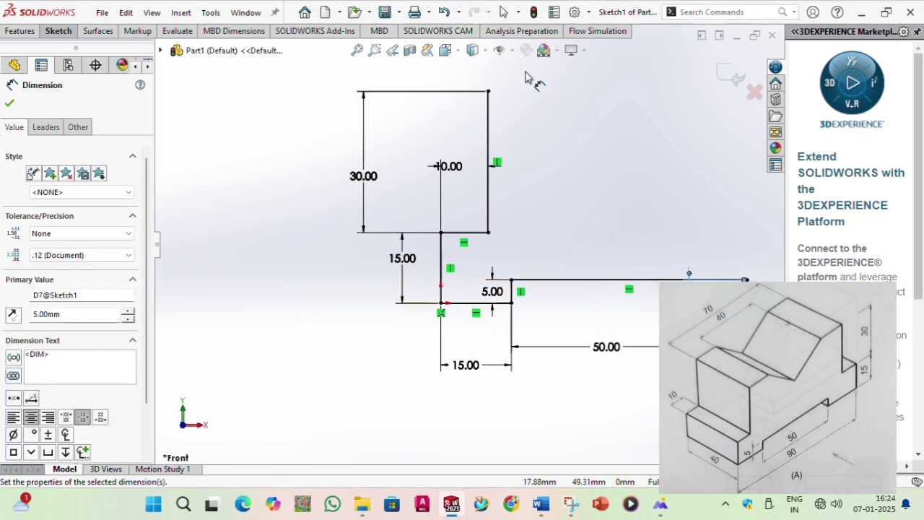
left_click(9, 103)
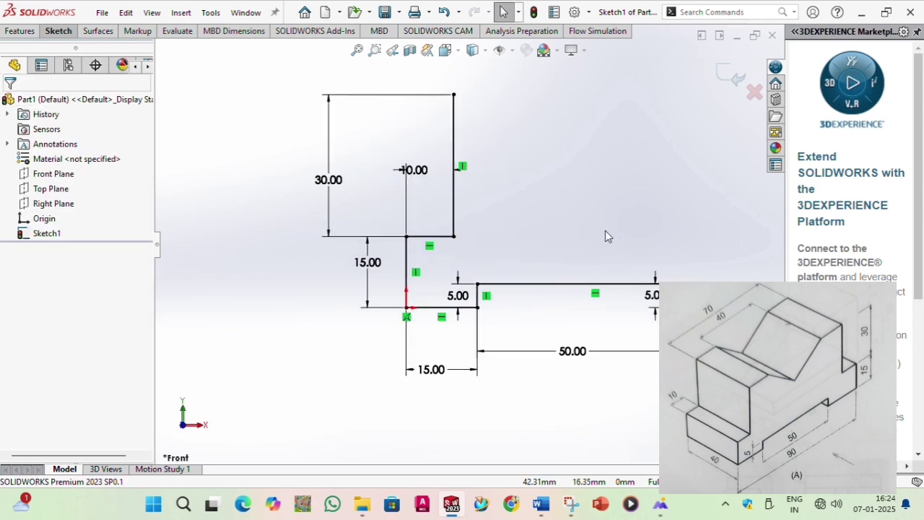
- Draw a vertical centerline about 55 mm long through the midpoint of the slot's horizontal line, starting level with the bottom edge
left_click(58, 31)
left_click(102, 49)
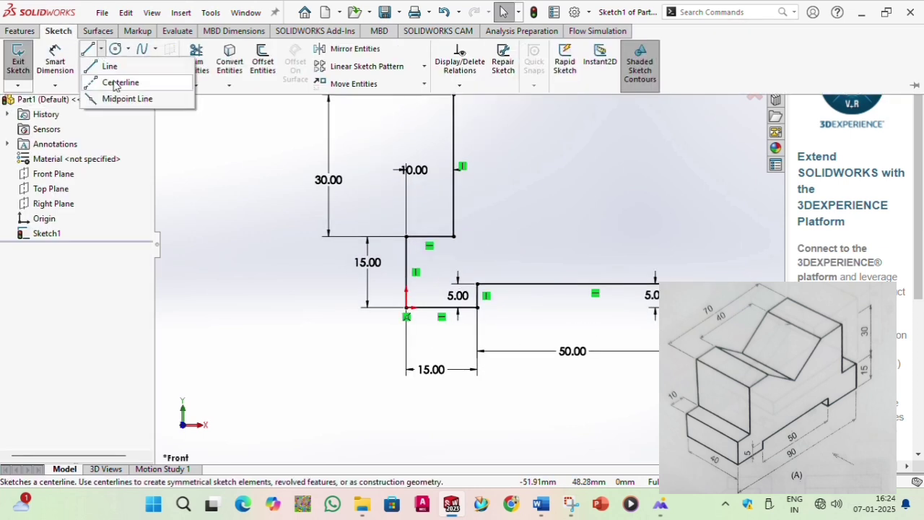
left_click(118, 82)
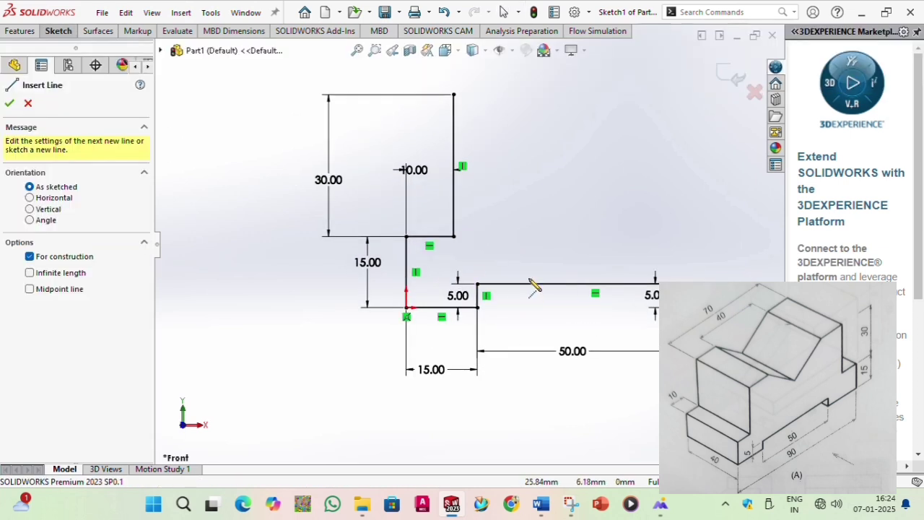
left_click(595, 284)
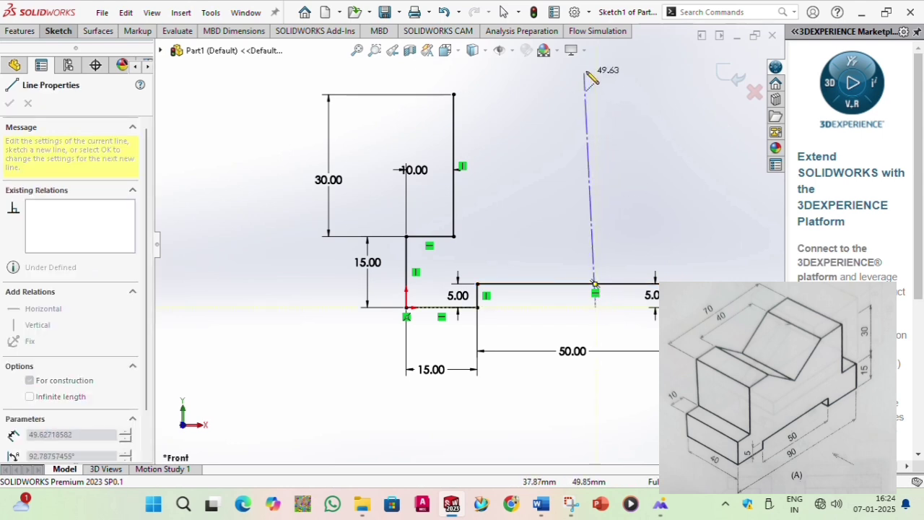
left_click(603, 56)
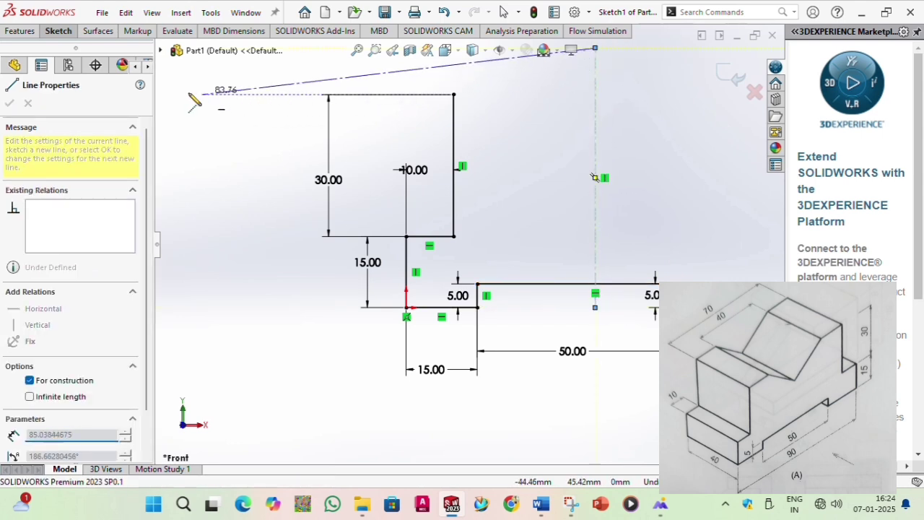
- Mirror the upper vertical, step, lower vertical and 15 mm bottom lines about the vertical centerline to form the profile's opposite side
left_click(59, 30)
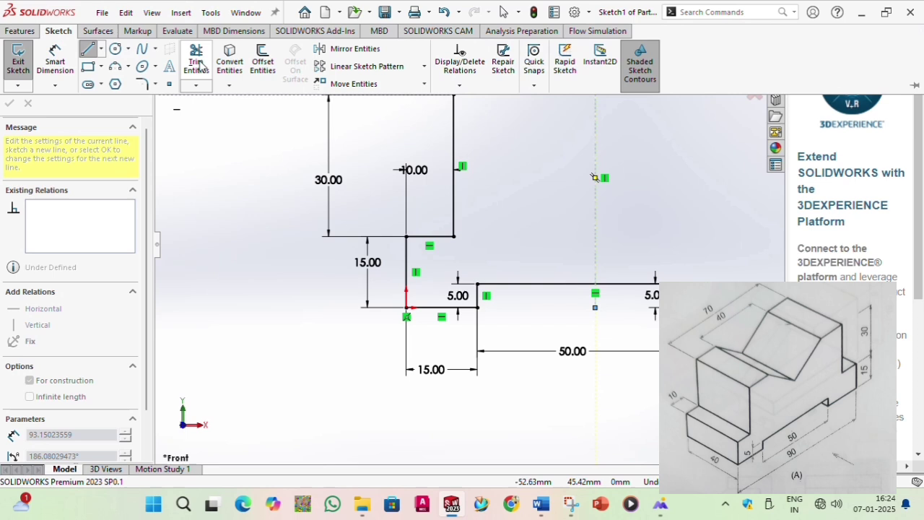
left_click(350, 49)
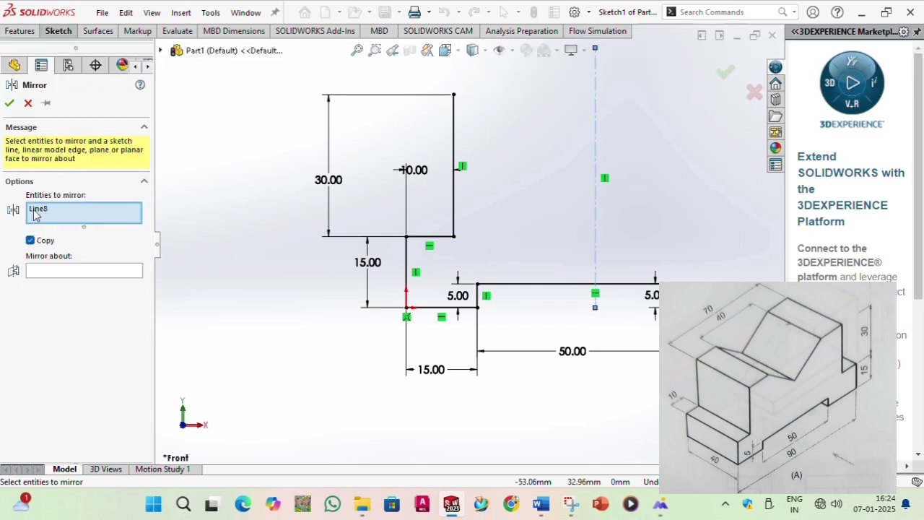
left_click(453, 185)
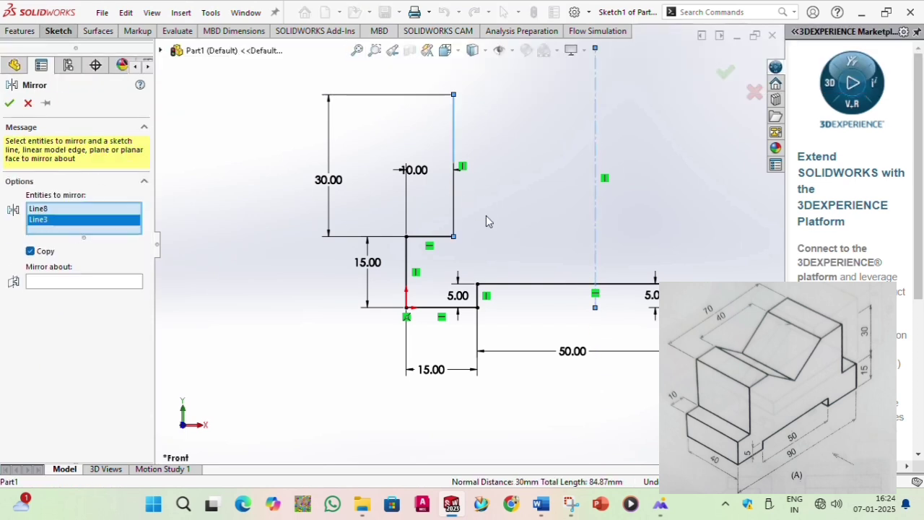
left_click(437, 236)
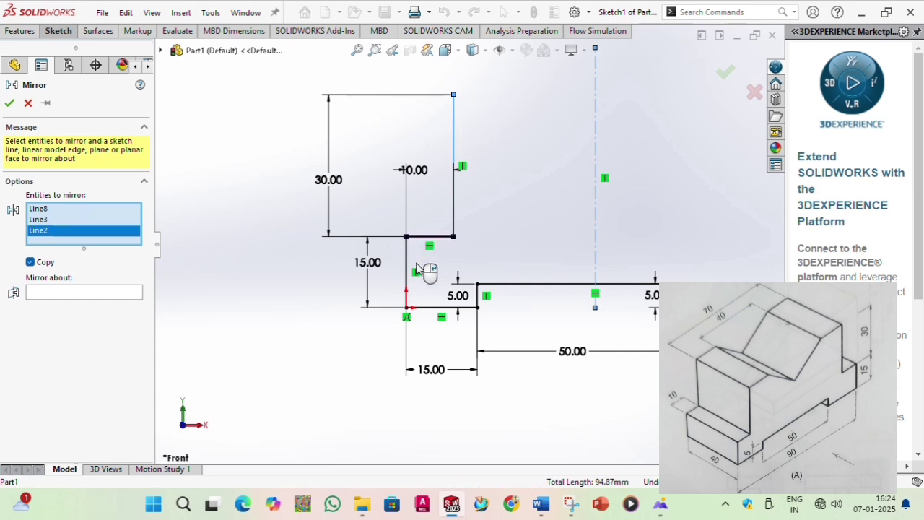
left_click(407, 268)
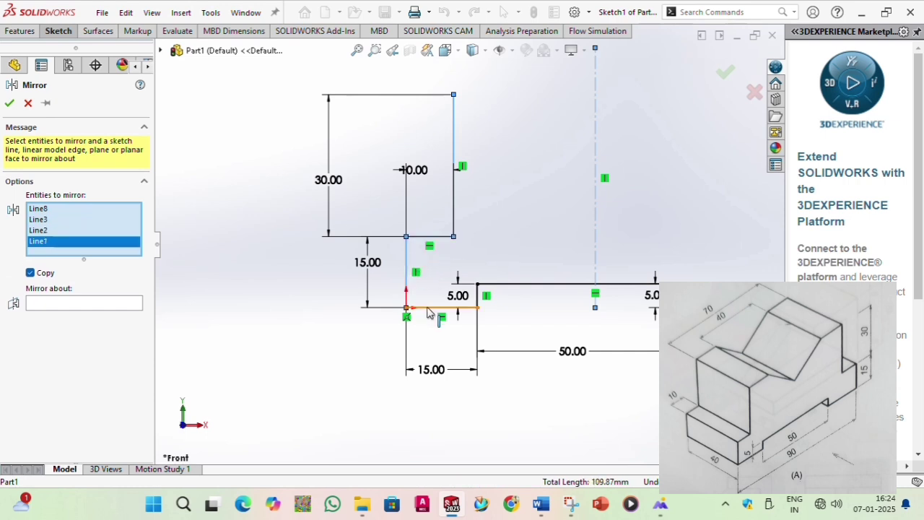
left_click(429, 310)
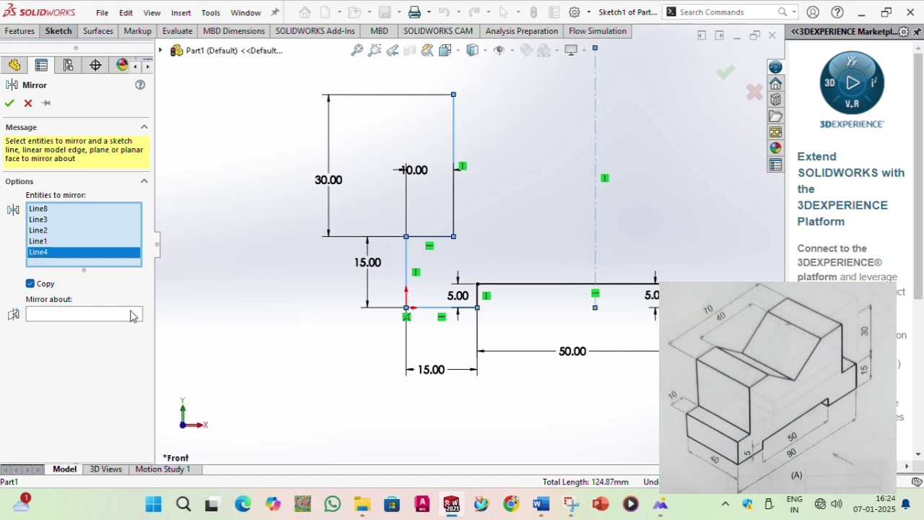
left_click(71, 315)
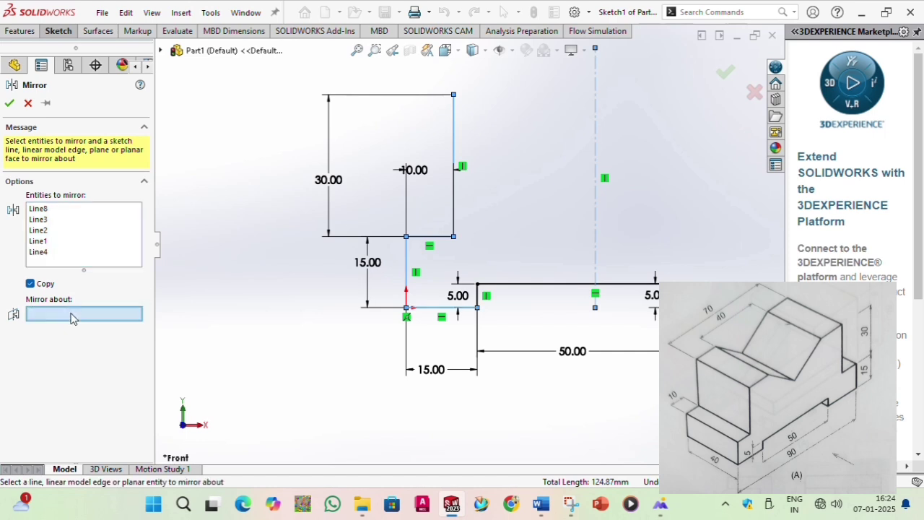
left_click(597, 269)
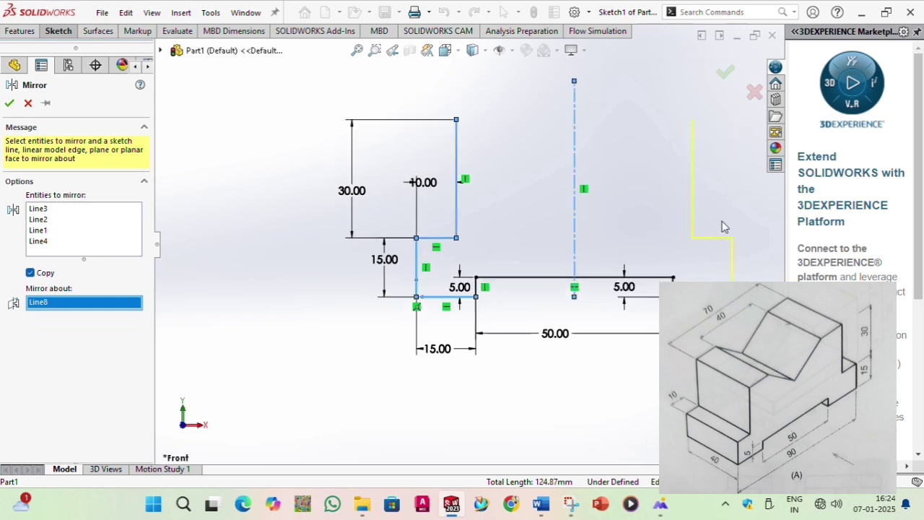
scroll(725, 227, "down", 1)
left_click(727, 72)
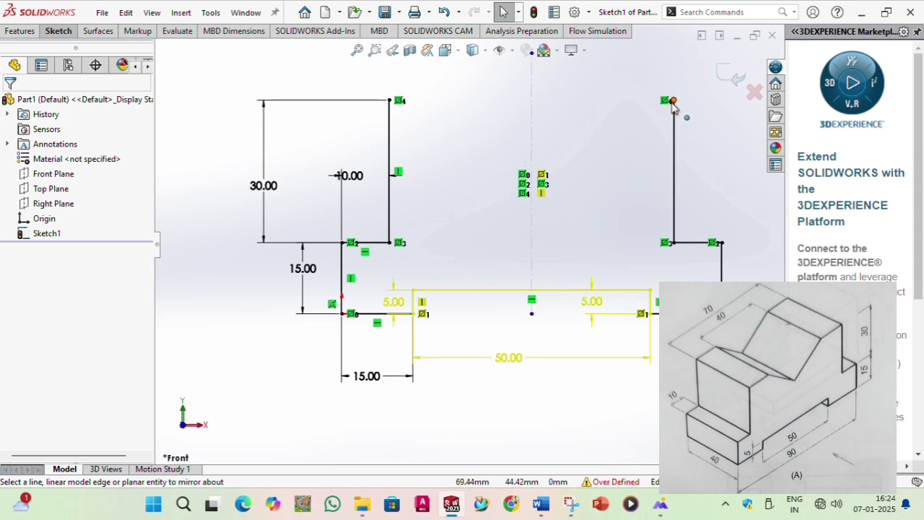
- Switch to WPS Photos, examine the top-edge and V-groove dimensions in the reference views, and return to SOLIDWORKS
key("alt+Tab")
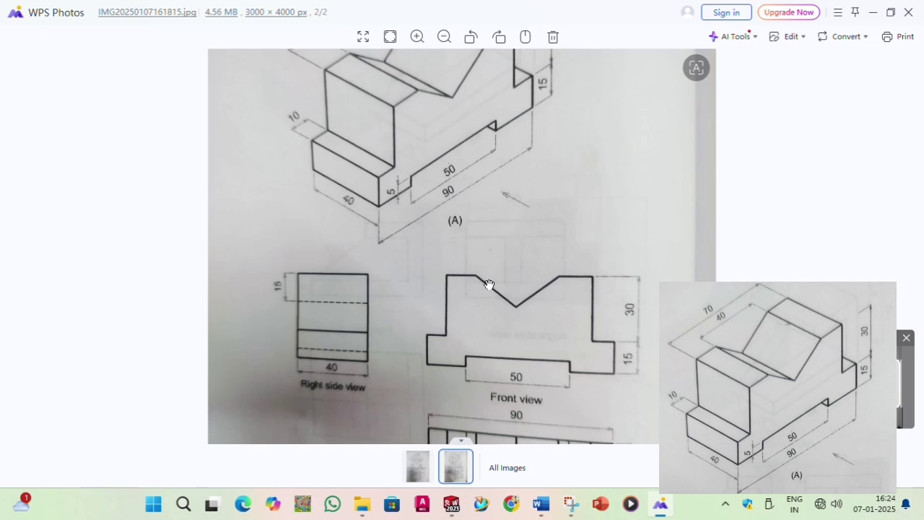
scroll(434, 133, "down", 5)
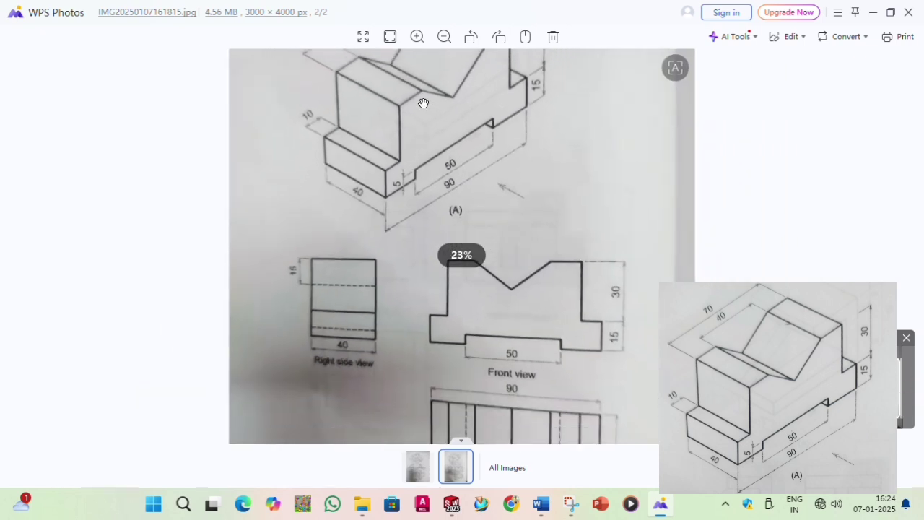
scroll(444, 209, "up", 5)
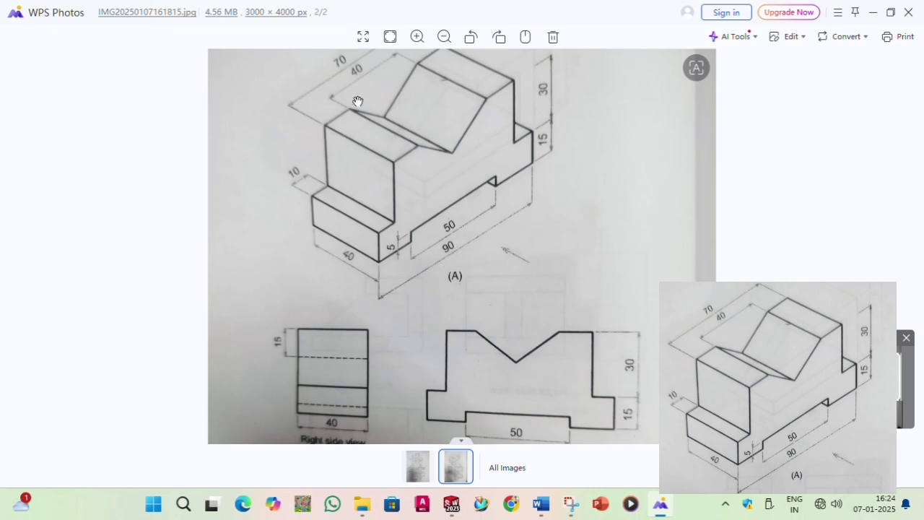
scroll(357, 101, "up", 1)
left_click_drag(365, 74, 350, 151)
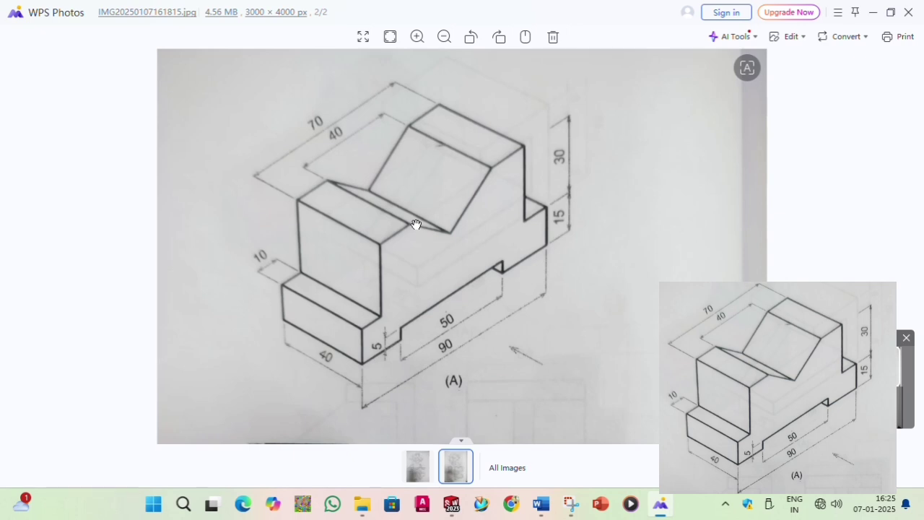
key("alt+Tab")
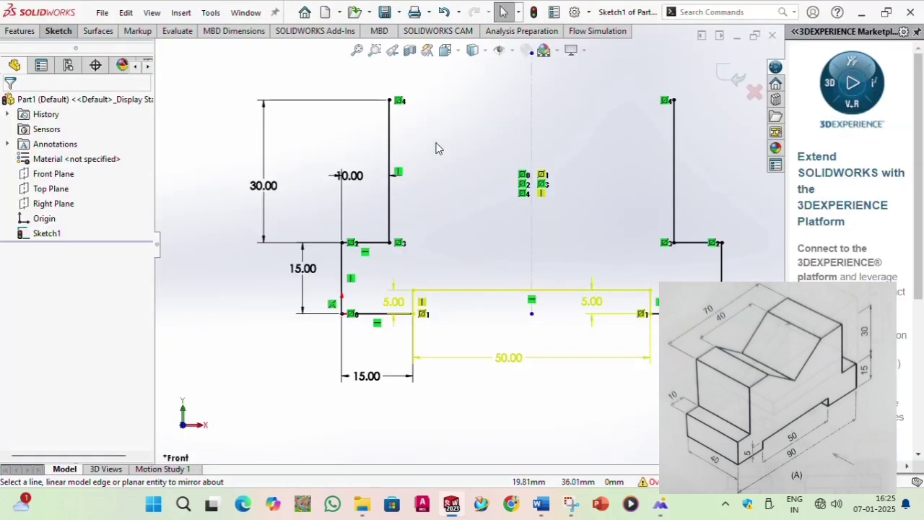
key("alt+Tab")
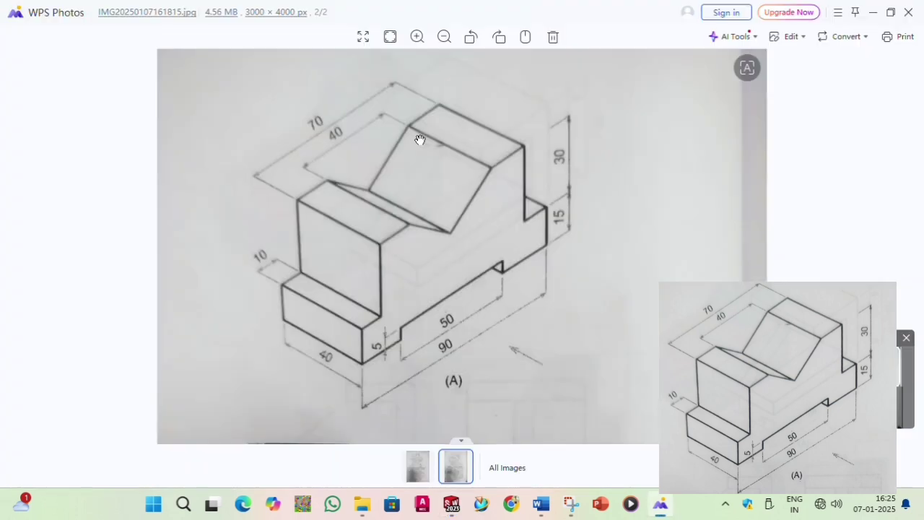
key("alt+Tab")
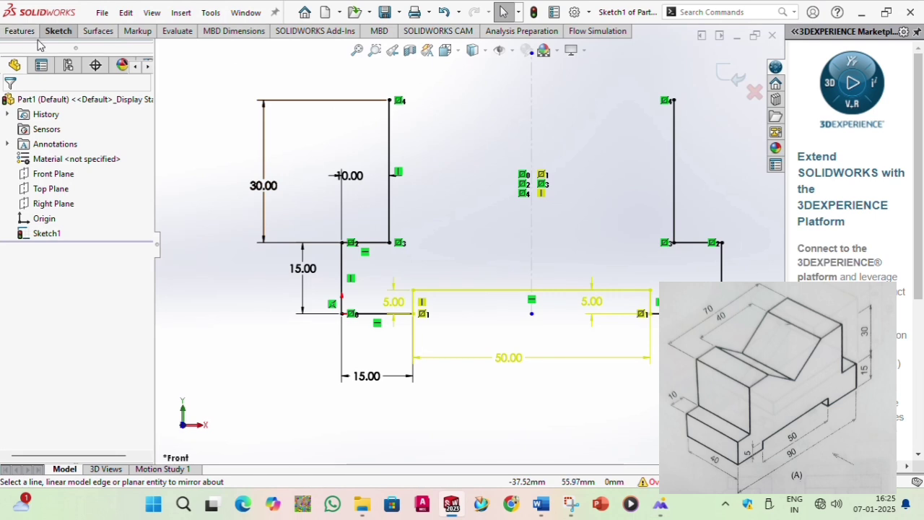
- Draw a horizontal line about 13 mm long inward from the upper end of the original 30 mm vertical line
left_click(59, 31)
left_click(67, 46)
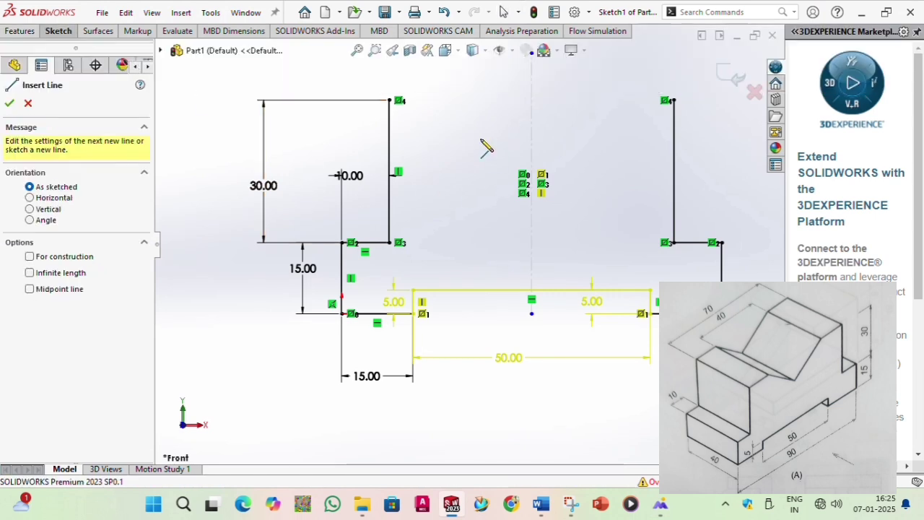
left_click(400, 101)
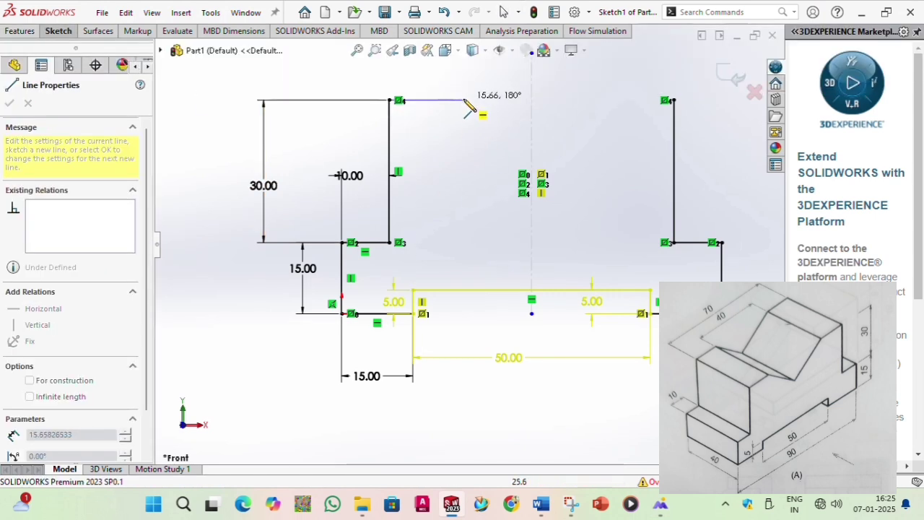
right_click(455, 177)
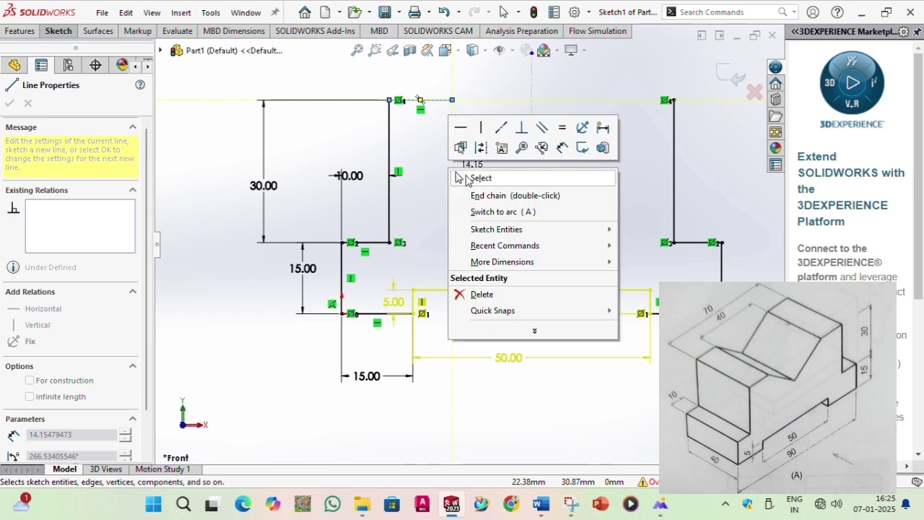
left_click(476, 177)
- Dimension the new horizontal top line on the original side to 15 mm and finish dimensioning
left_click(58, 31)
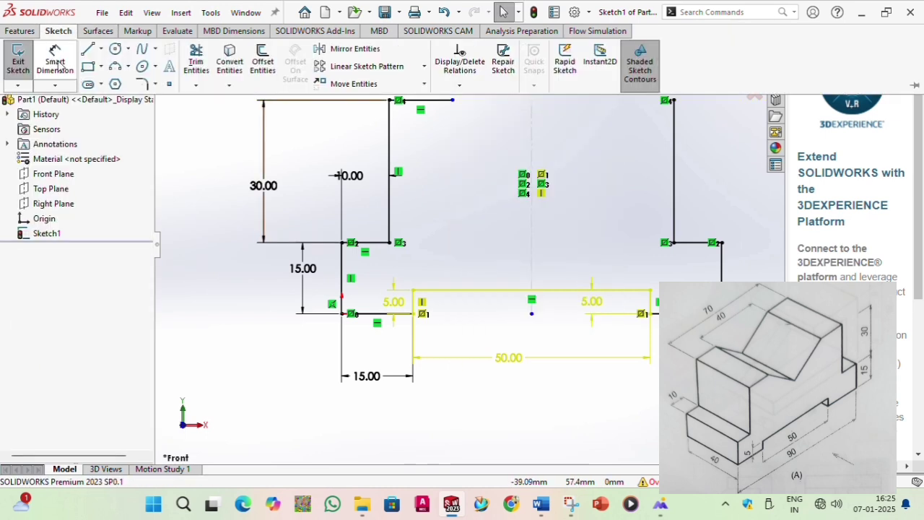
left_click(455, 182)
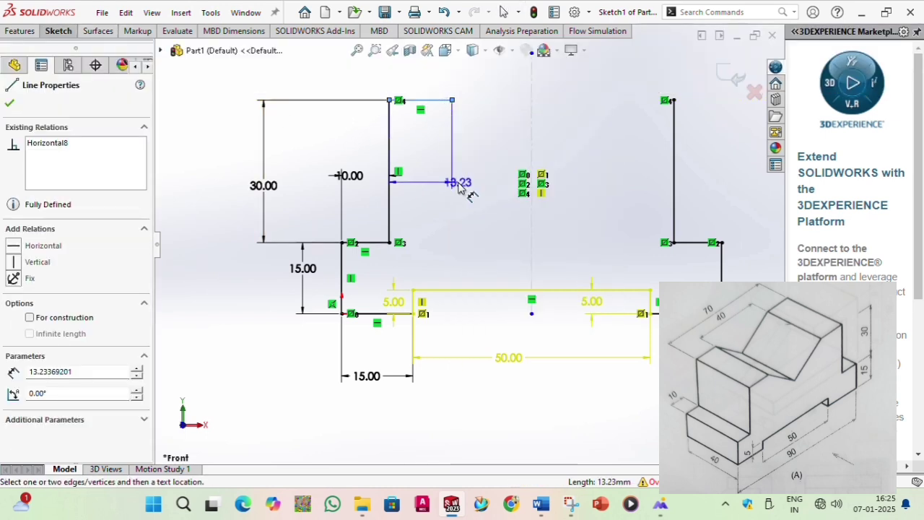
left_click(458, 184)
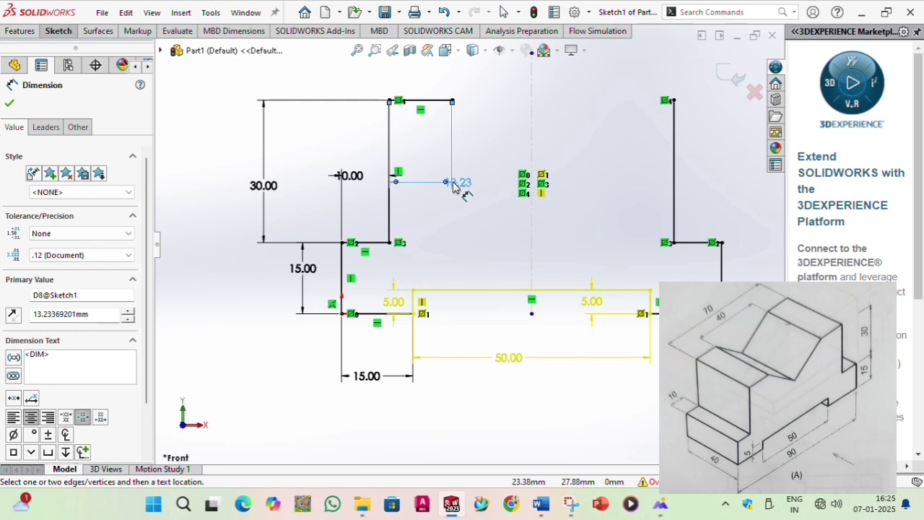
double_click(464, 182)
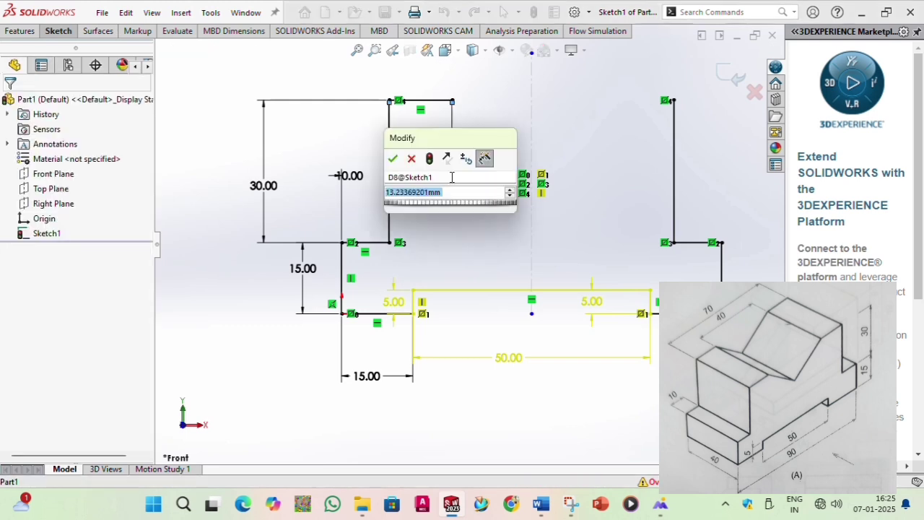
type("15")
key("Return")
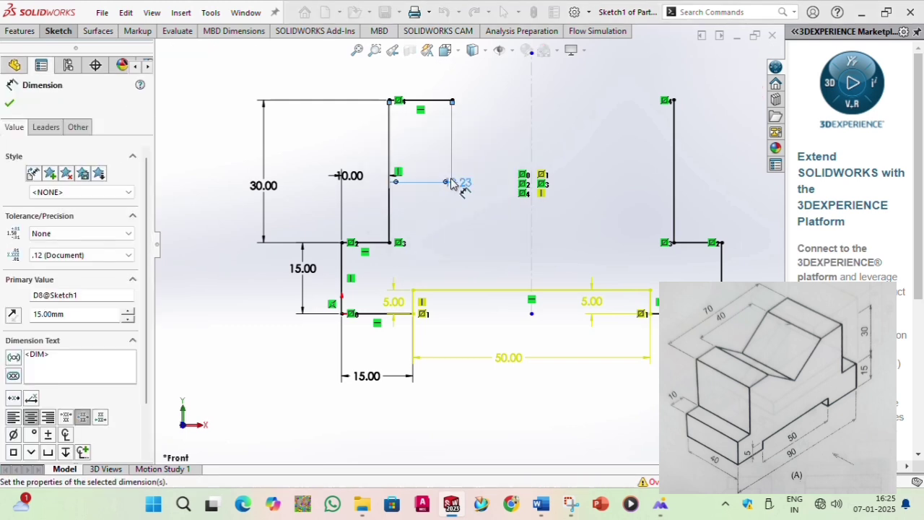
left_click(9, 103)
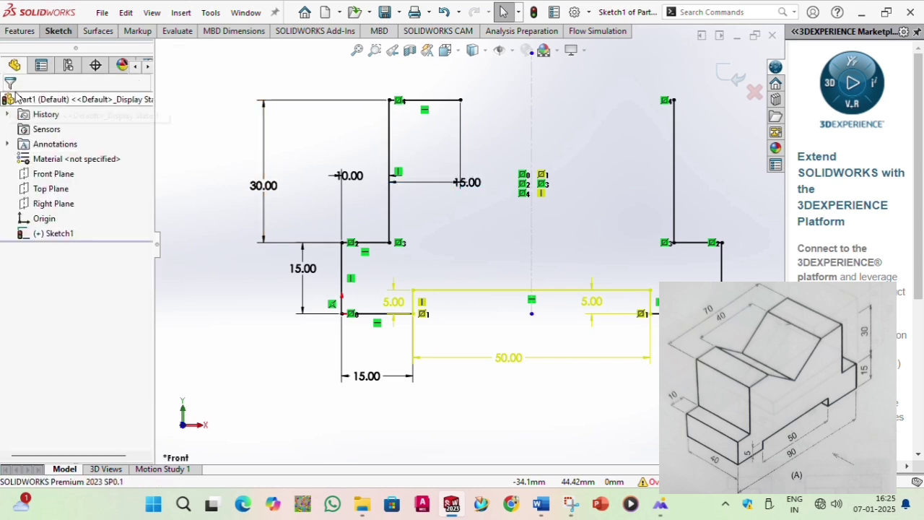
- Draw a horizontal line about 17 mm long inward from the upper end of the mirrored vertical line
left_click(59, 31)
left_click(88, 48)
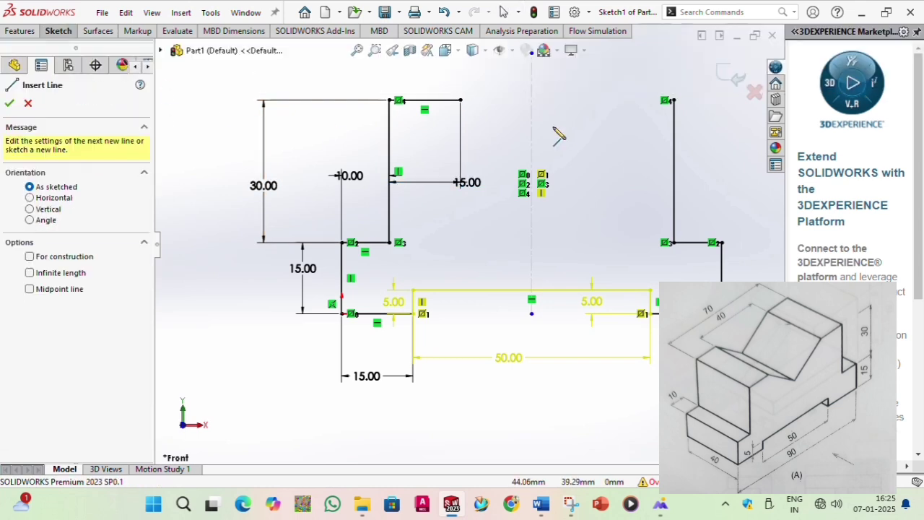
left_click(666, 100)
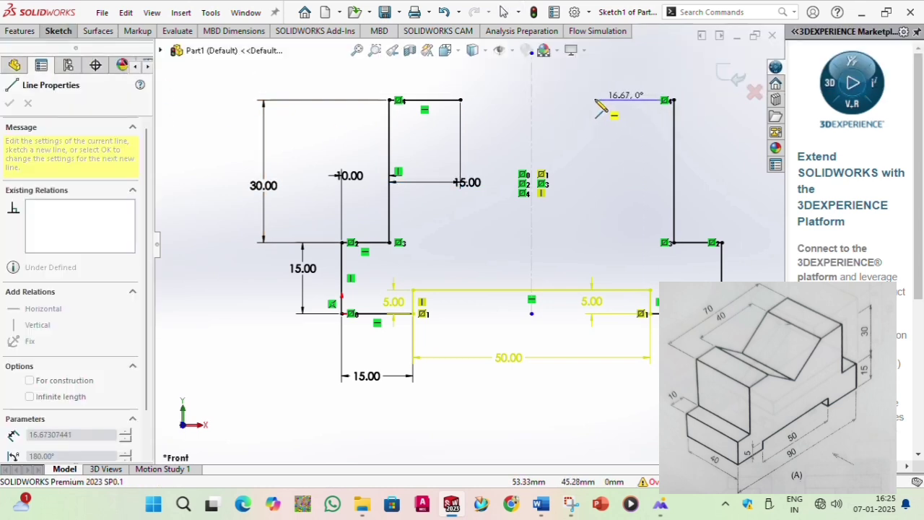
- Dimension the horizontal top line on the mirrored side to 15 mm and finish dimensioning
left_click(48, 31)
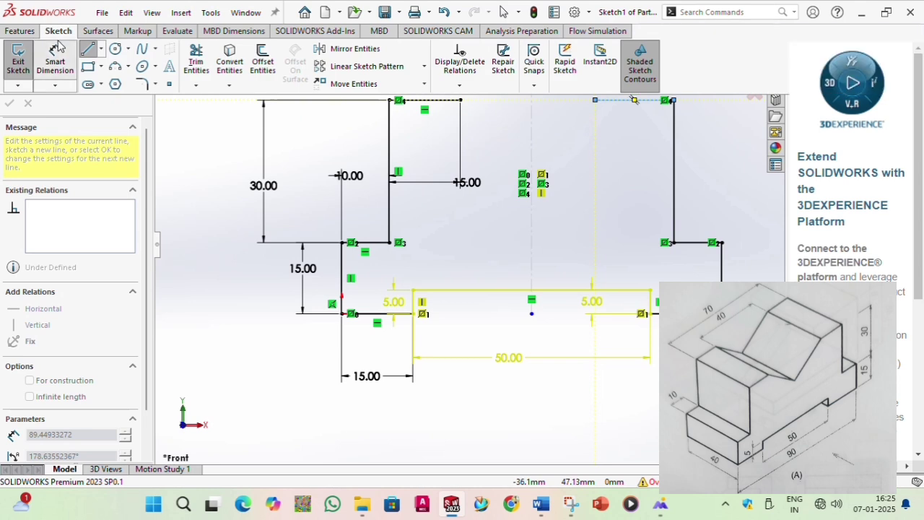
left_click(48, 54)
left_click(611, 107)
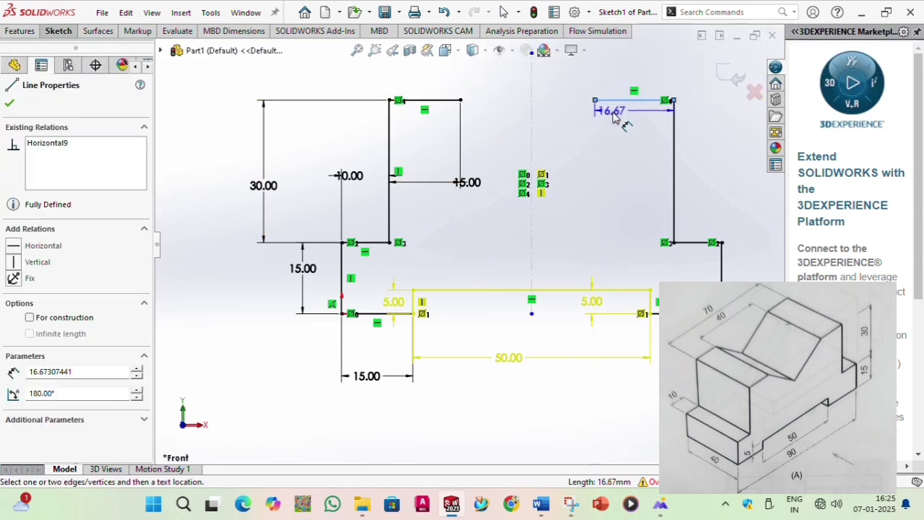
left_click(617, 154)
double_click(616, 149)
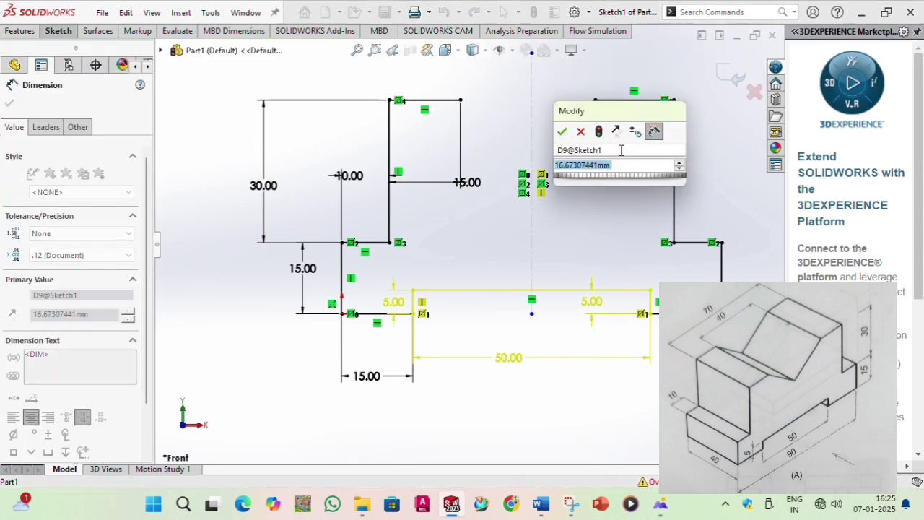
type("15")
key("Return")
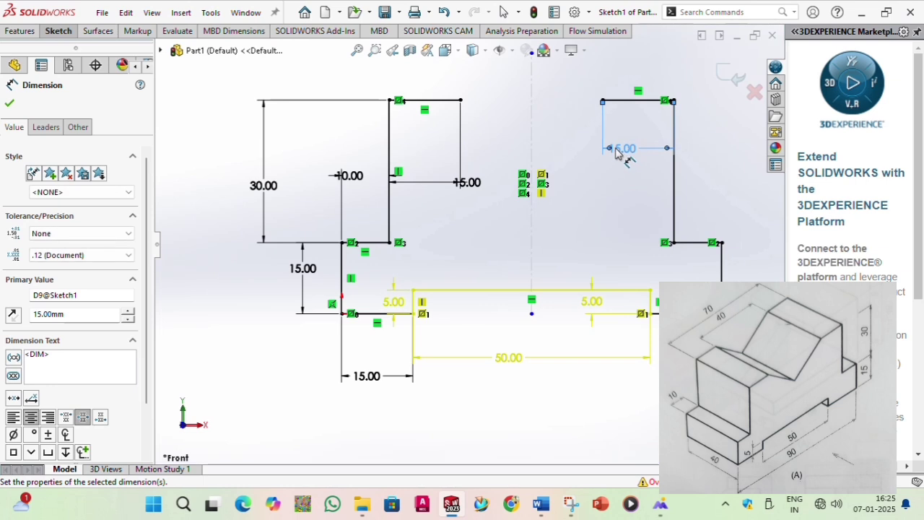
left_click(9, 103)
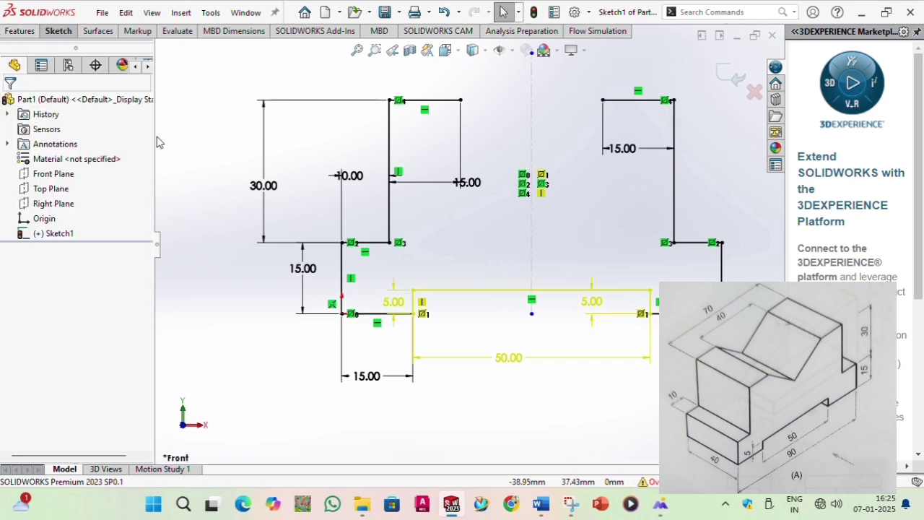
- Examine the isometric and orthographic views of the reference drawing in WPS Photos for the V-groove's dimensions, and return to SOLIDWORKS
key("alt+Tab")
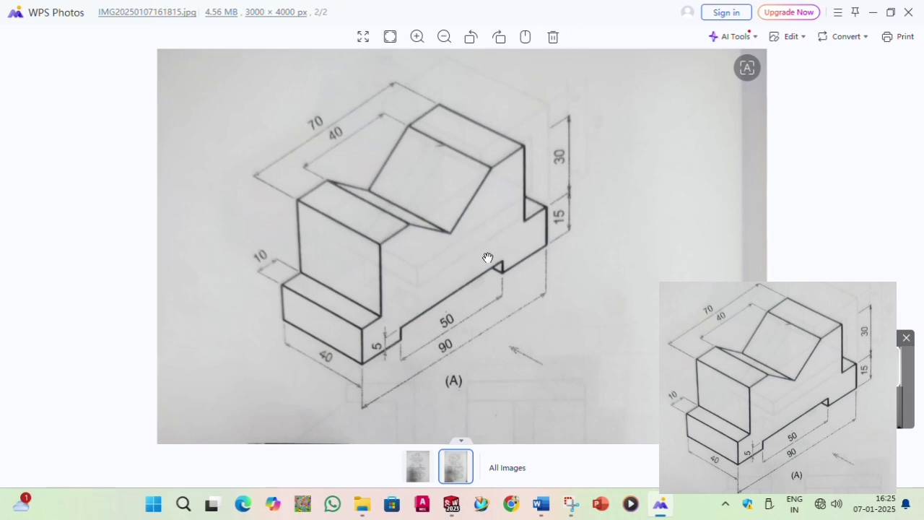
scroll(468, 252, "down", 3)
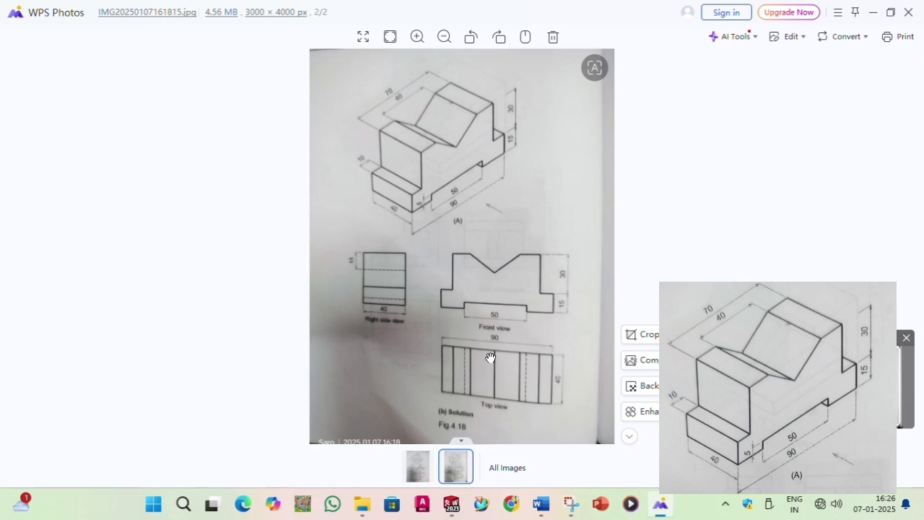
scroll(433, 107, "up", 4)
scroll(433, 78, "down", 3)
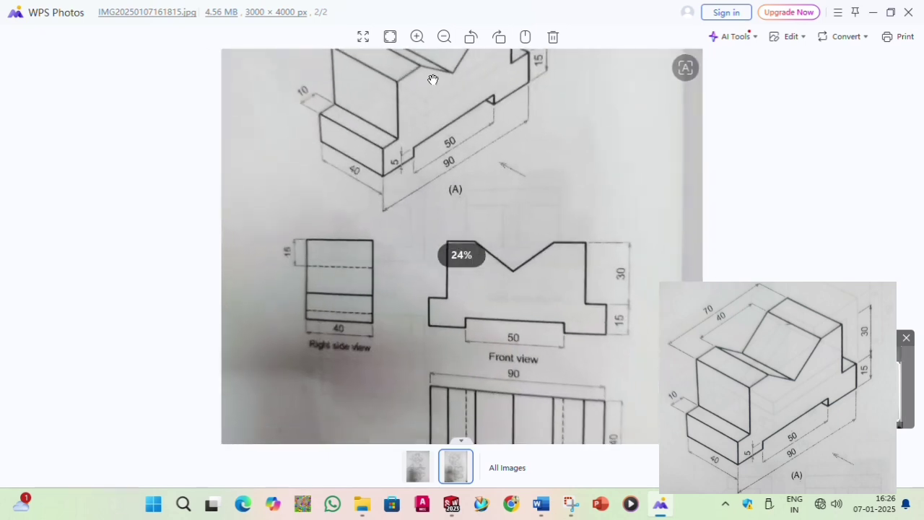
scroll(437, 77, "up", 2)
scroll(437, 77, "up", 1)
mouse_move(437, 78)
left_mouse_down()
mouse_move(467, 245)
mouse_move(481, 278)
left_mouse_up()
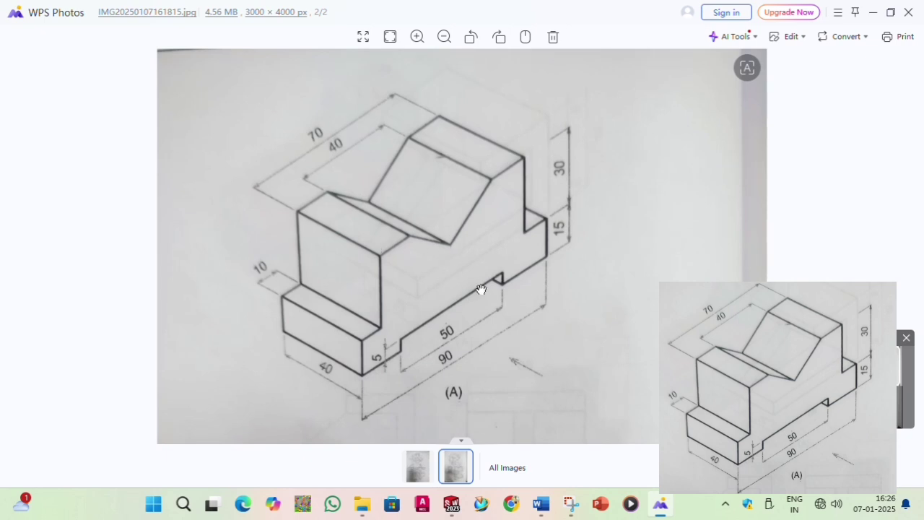
scroll(481, 289, "down", 1)
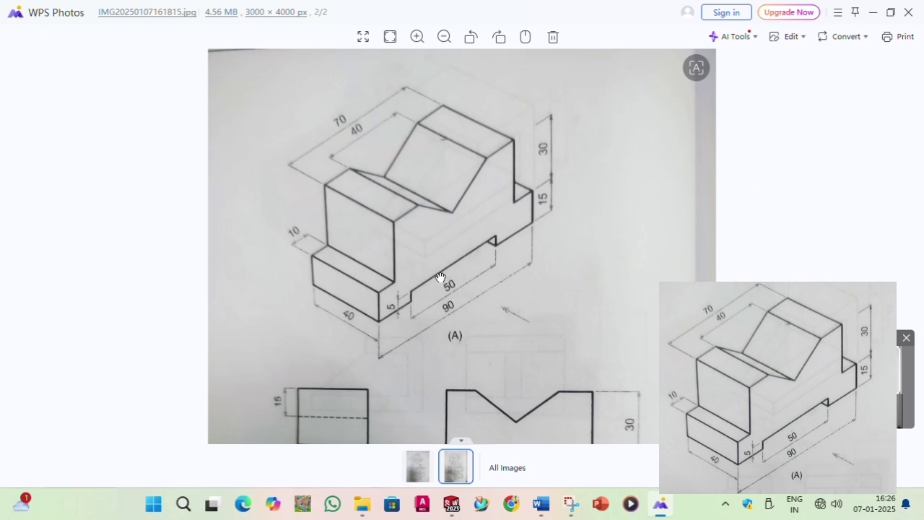
key("alt+Tab")
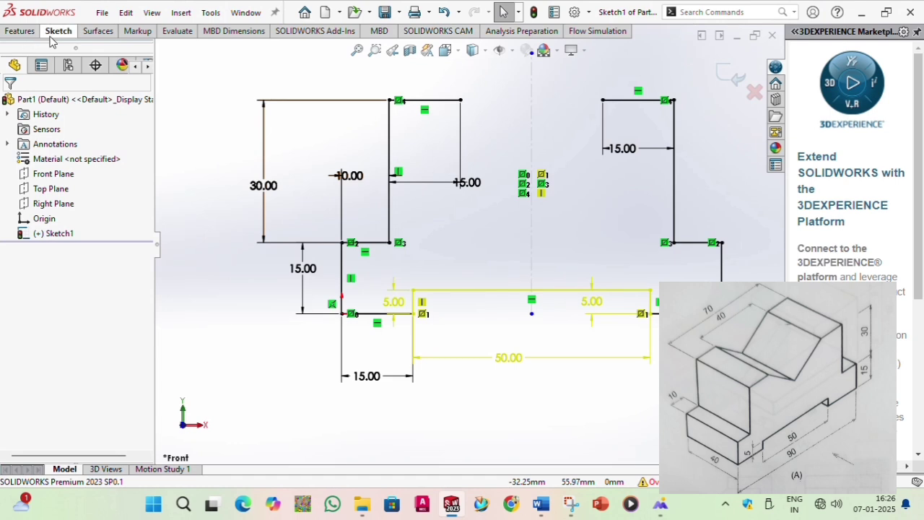
- Draw a vertical line about 19.6 mm long upward from the midpoint of the bottom slot's upper edge and dimension its length
left_click(88, 49)
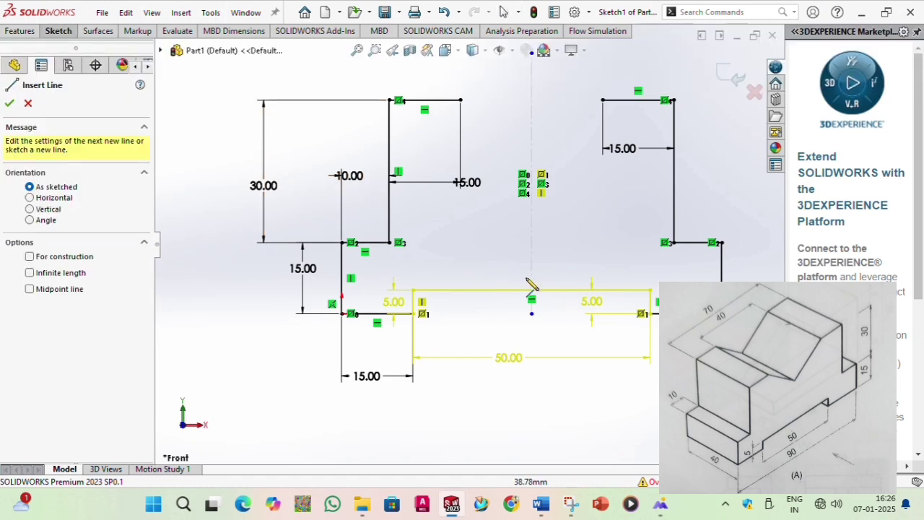
left_click_drag(532, 290, 531, 193)
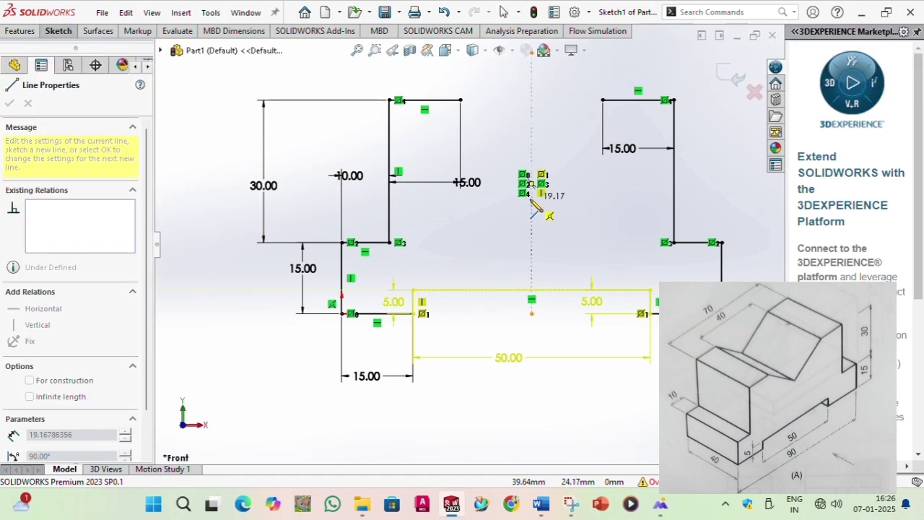
left_click(56, 31)
left_click(57, 54)
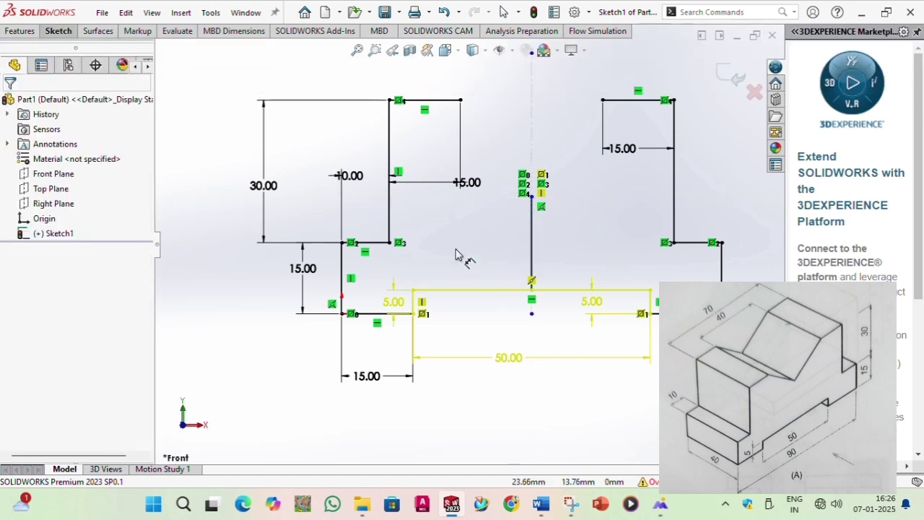
left_click(533, 242)
left_click(561, 241)
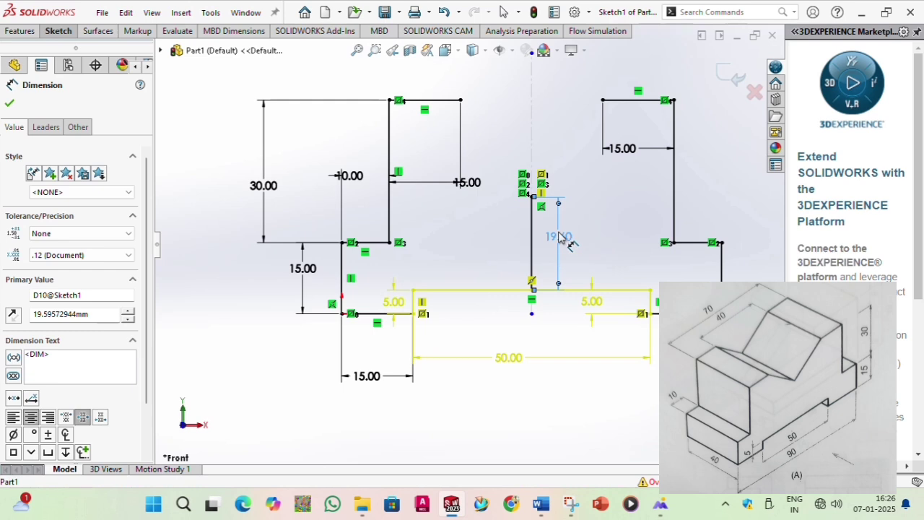
double_click(560, 235)
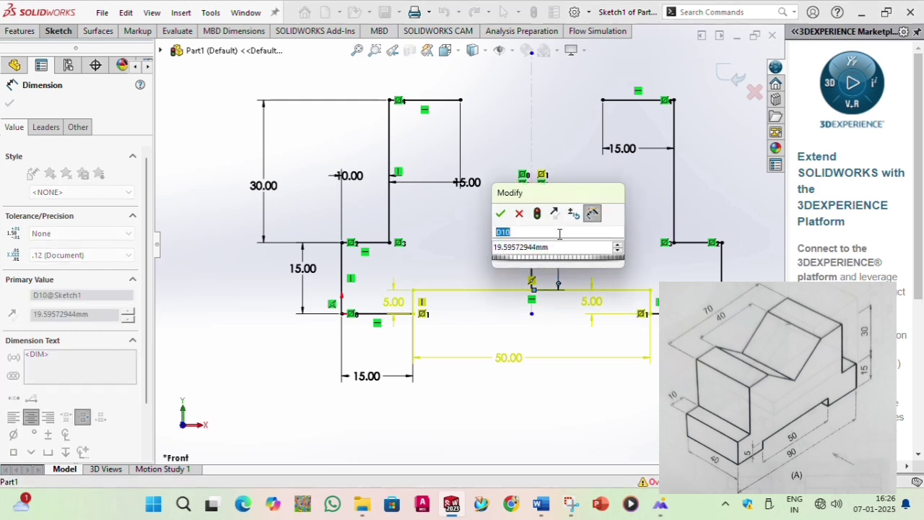
type("20")
key("Tab")
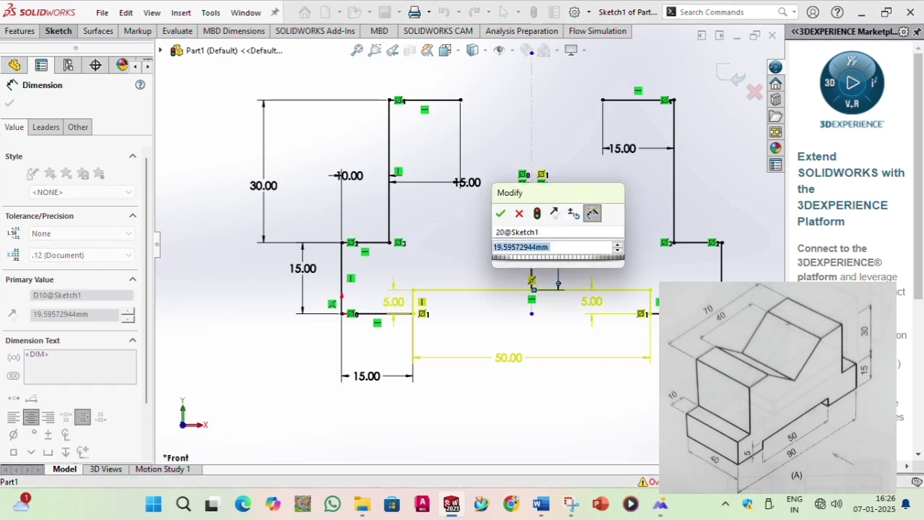
left_click(519, 213)
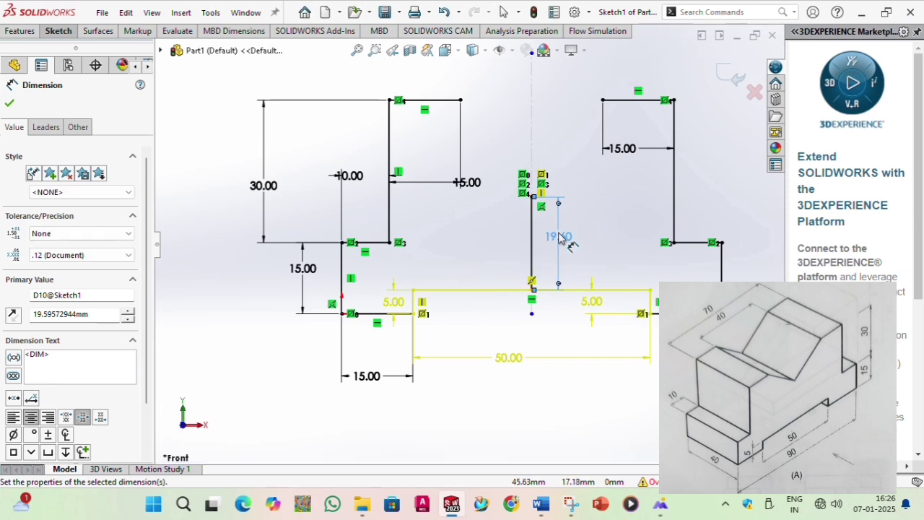
- Set the central vertical line's length to 20 mm
double_click(561, 238)
type("20")
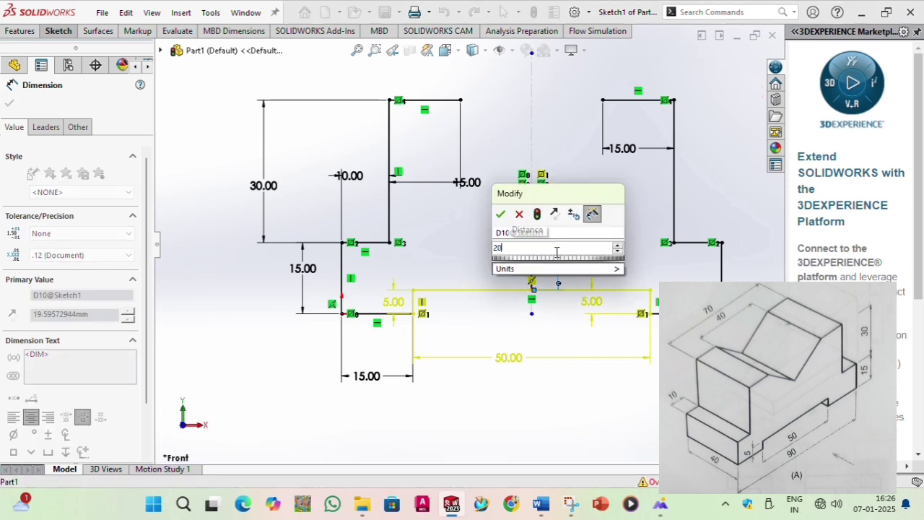
key("Return")
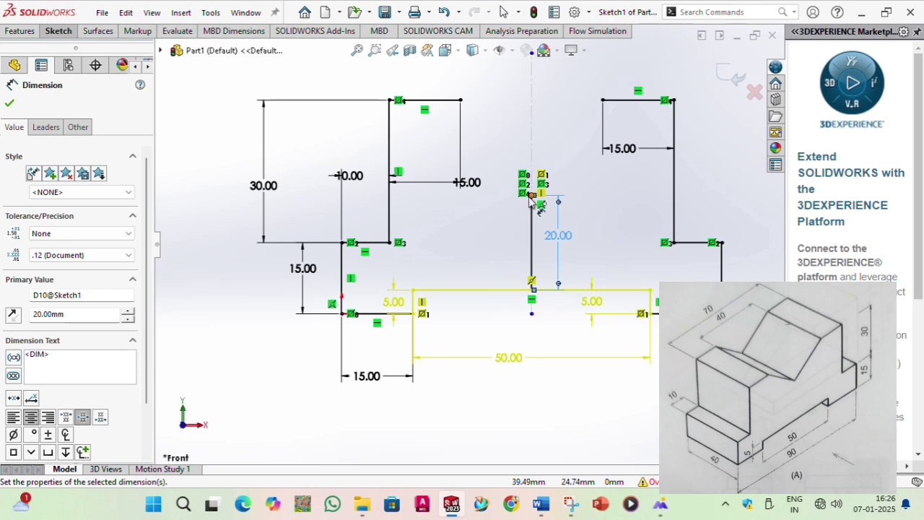
- Set the central vertical line's length to 25 mm and finish dimensioning
double_click(560, 235)
left_click(545, 249)
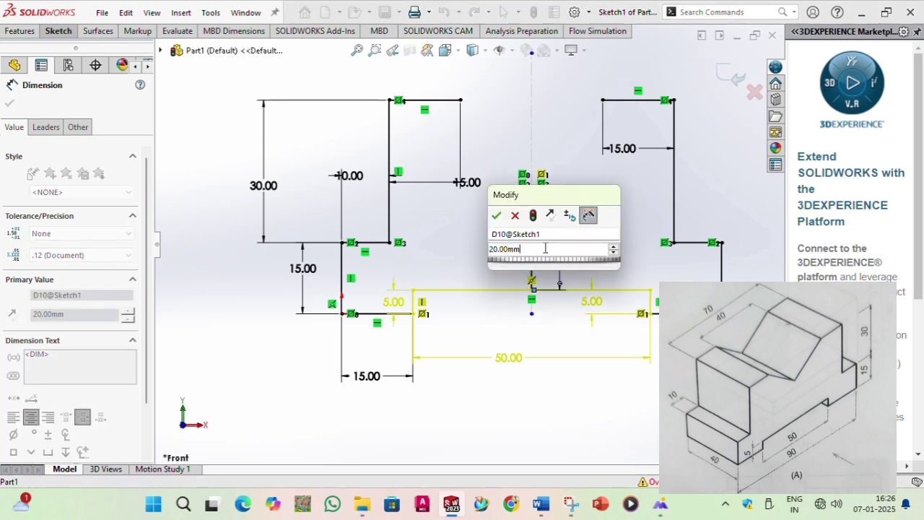
double_click(545, 248)
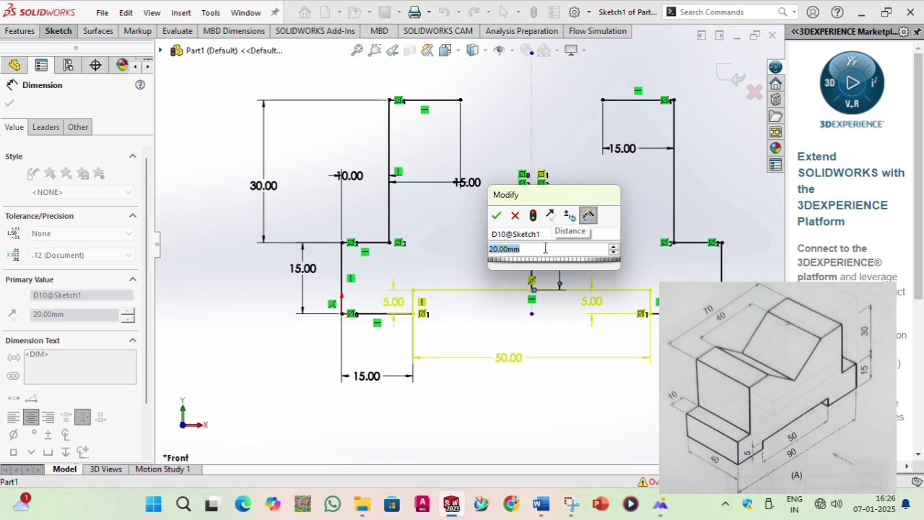
type("25")
key("Return")
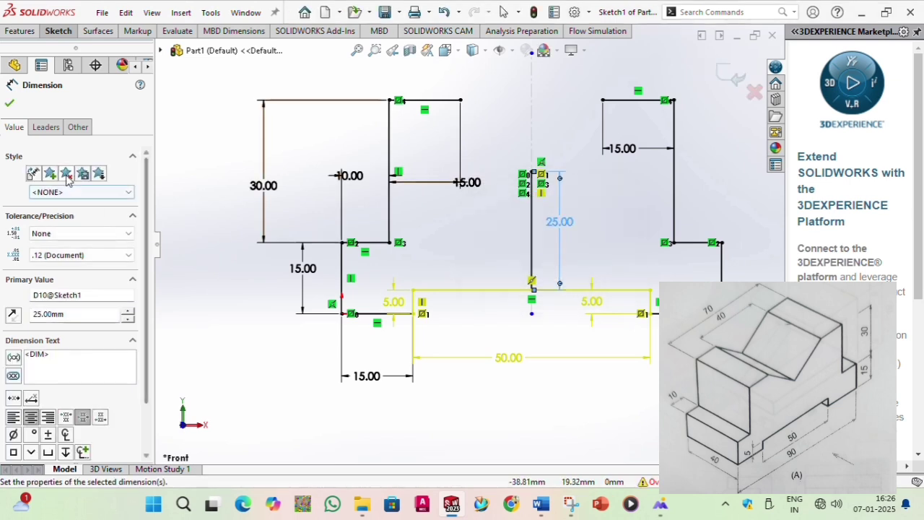
left_click(10, 105)
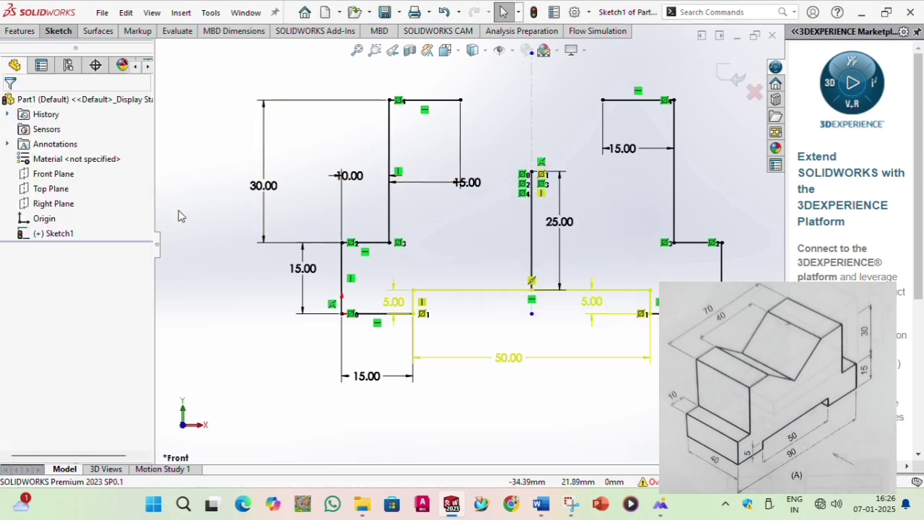
- Form the V-groove with two sloped lines joining the inner ends of both 15 mm top lines to the central vertical line's upper end
key("alt+Tab")
key("alt+Tab")
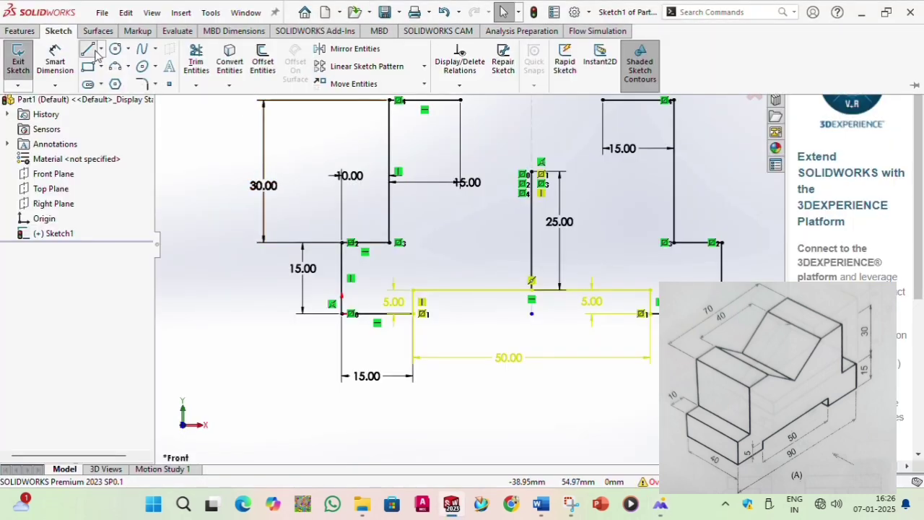
left_click(87, 48)
mouse_move(460, 100)
left_mouse_down()
mouse_move(501, 150)
mouse_move(541, 173)
mouse_move(532, 172)
left_mouse_up()
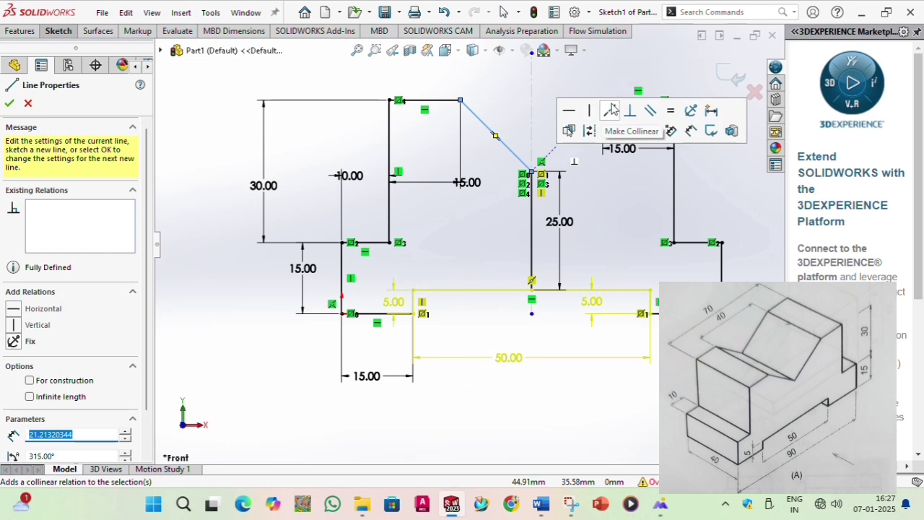
left_click(10, 103)
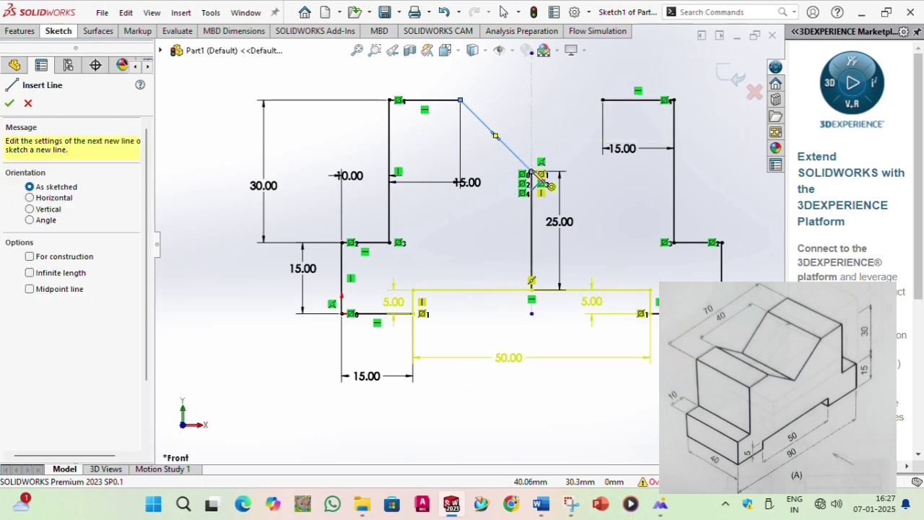
left_click_drag(532, 173, 602, 101)
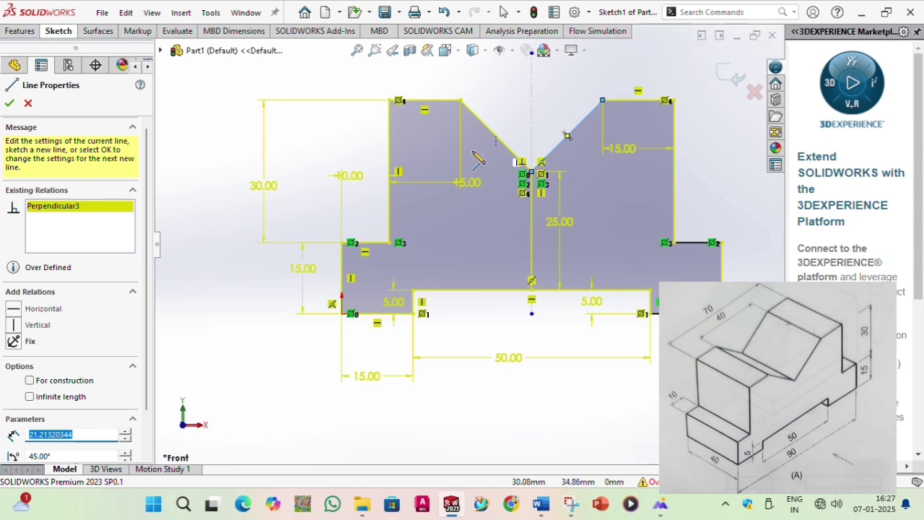
left_click(9, 103)
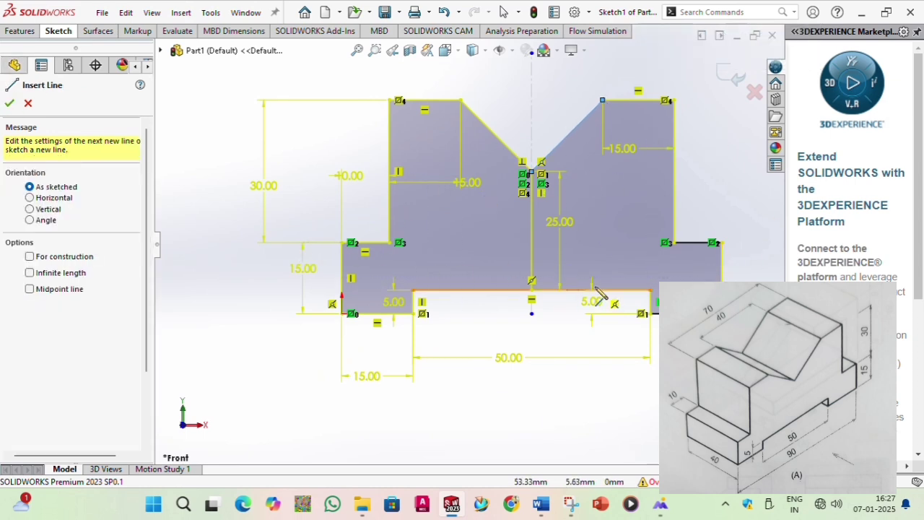
- Close the mirrored side's base with a 15 mm horizontal line from the slot's lower corner to the outer vertical edge, and finish drawing lines
left_click(650, 314)
left_click(720, 314)
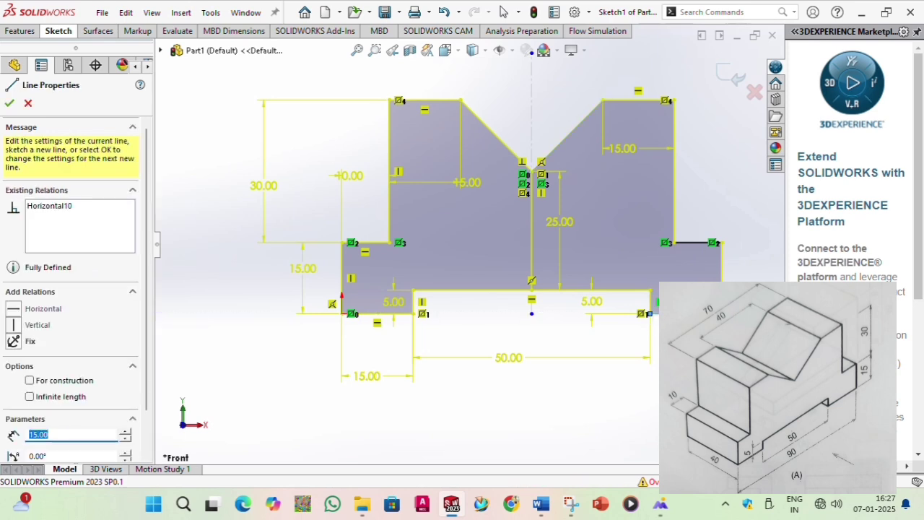
left_click(12, 104)
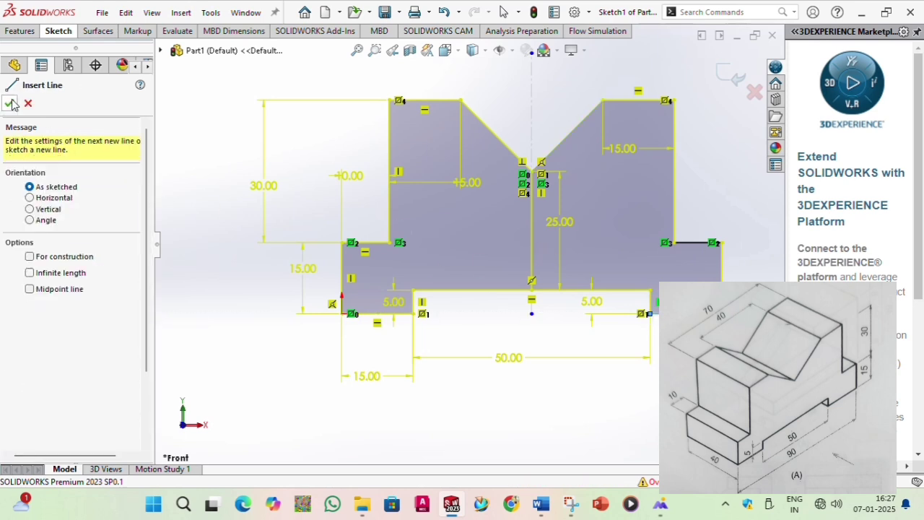
left_click(11, 104)
- Start a boss extrusion of the sketch and select both profile regions beside the central vertical line as contours
left_click(19, 32)
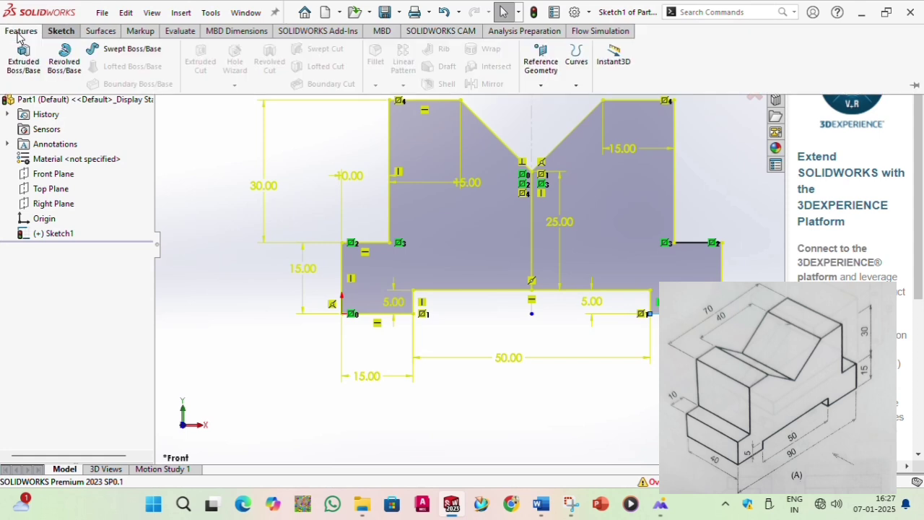
left_click(20, 52)
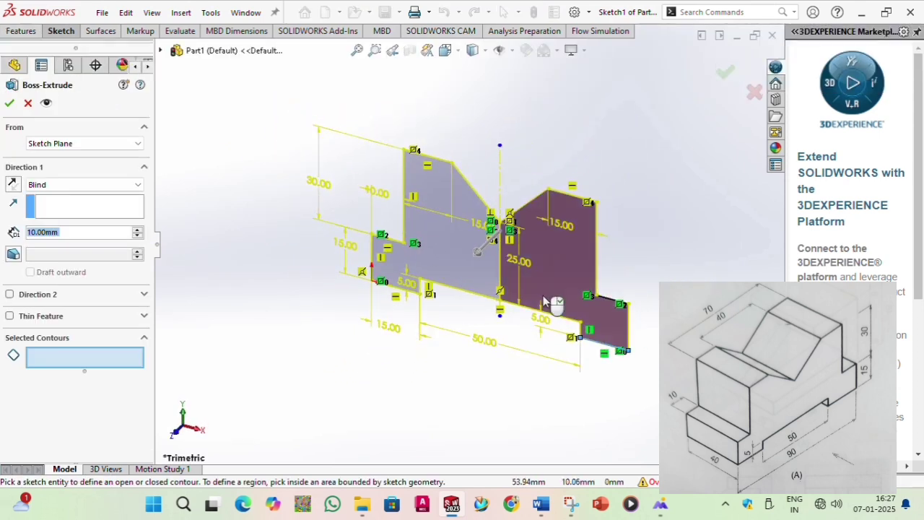
left_click(453, 270)
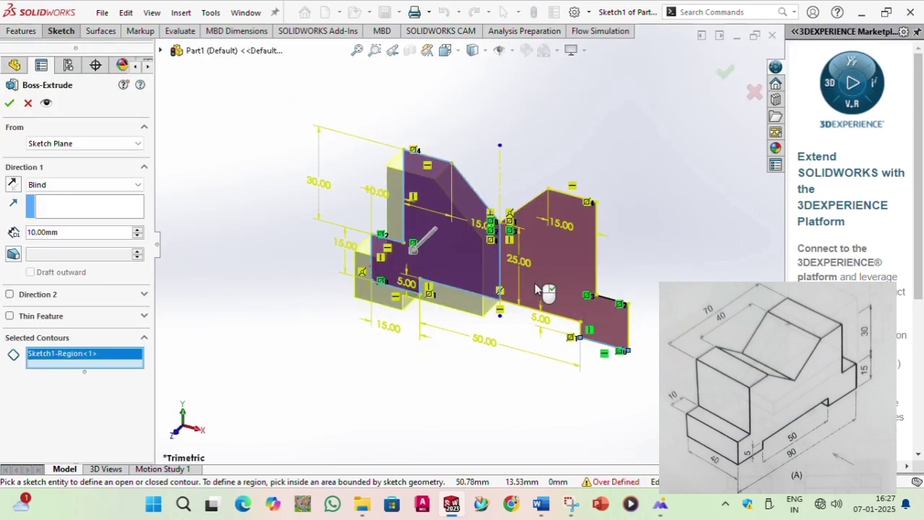
left_click(545, 292)
mouse_move(545, 292)
middle_mouse_down()
mouse_move(564, 274)
mouse_move(613, 303)
mouse_move(621, 292)
mouse_move(610, 296)
middle_mouse_up()
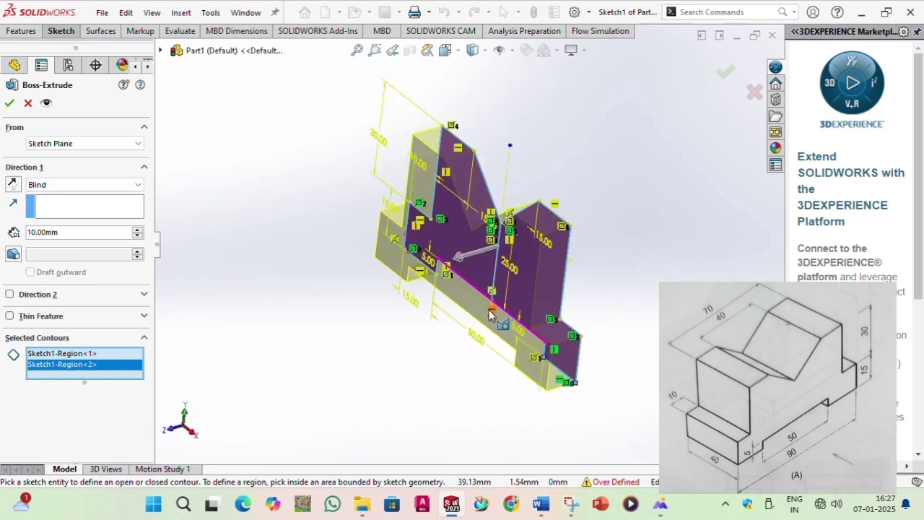
- Check the block's depth on the reference drawing in WPS Photos, and complete the blind extrusion in SOLIDWORKS with a 40 mm depth
key("alt+Tab")
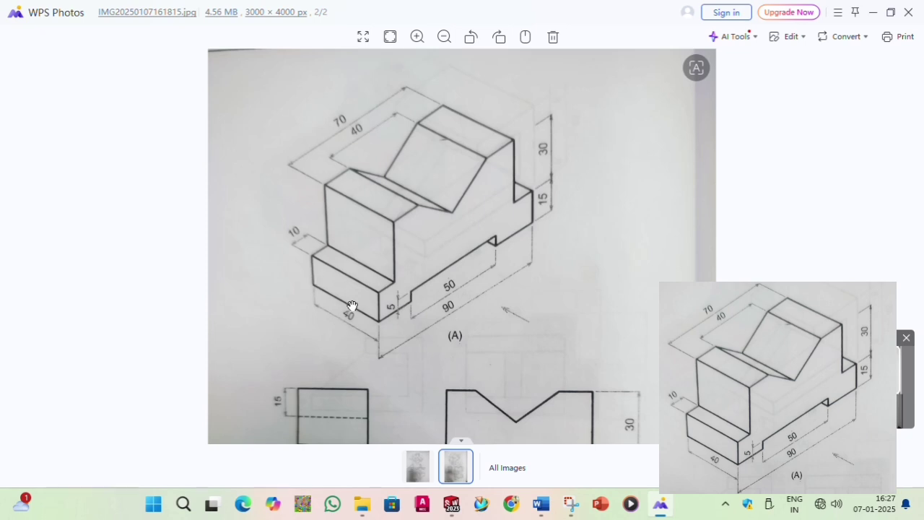
scroll(416, 322, "down", 3)
scroll(448, 178, "up", 3)
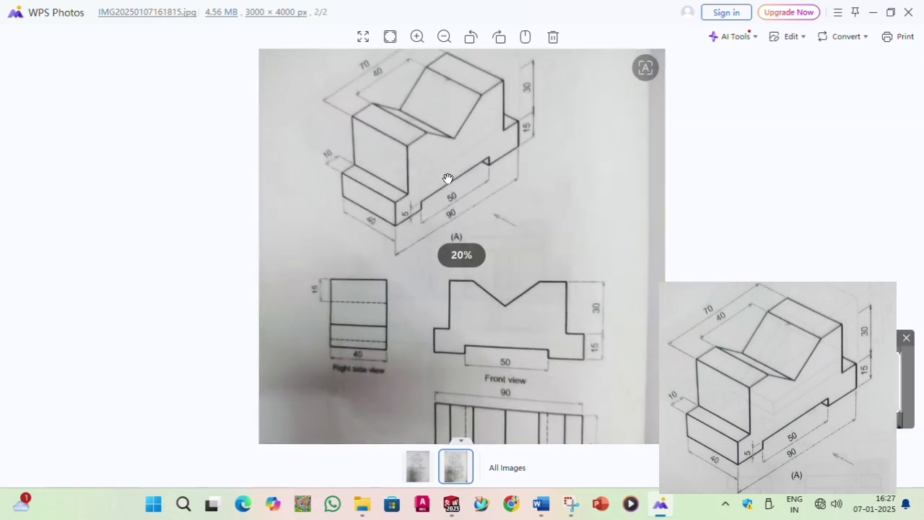
key("alt+Tab")
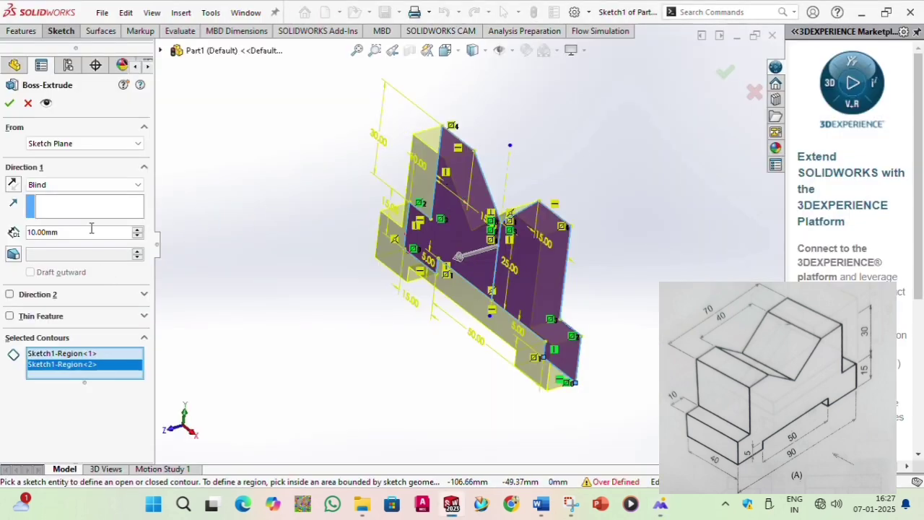
type("40")
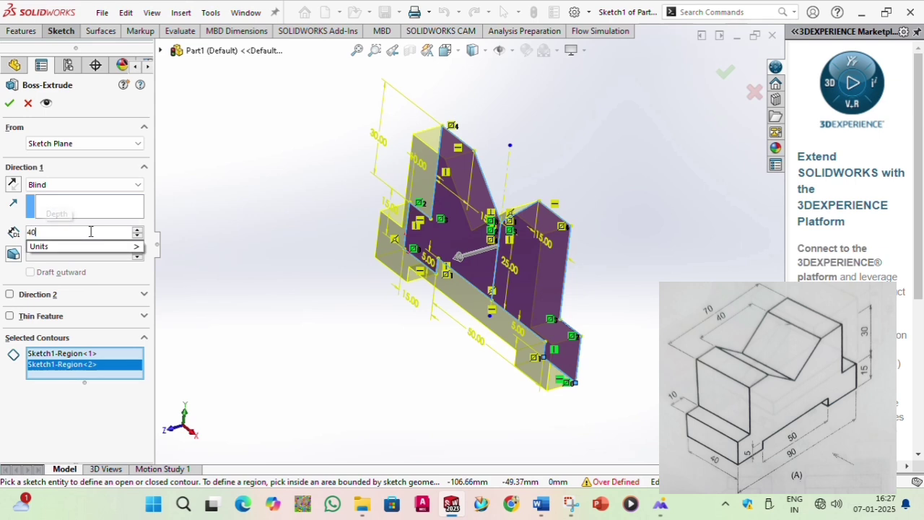
key("Return")
left_click(15, 103)
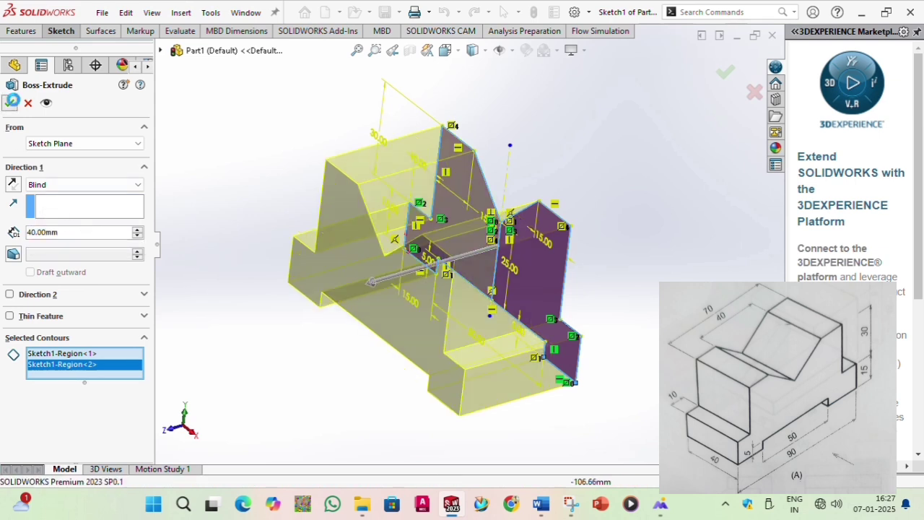
- Start a new sketch on the Front Plane, facing the extruded block's front profile
middle_click_drag(415, 329, 433, 247)
left_click(52, 188)
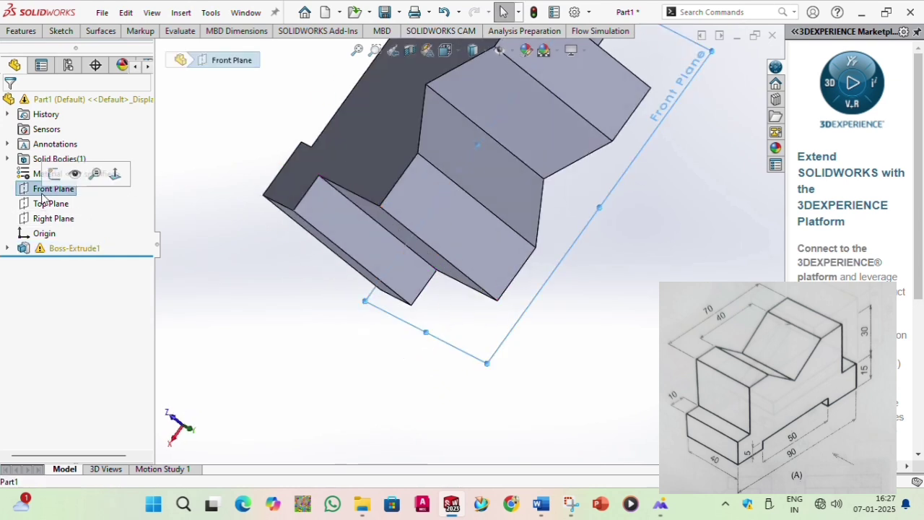
left_click(55, 175)
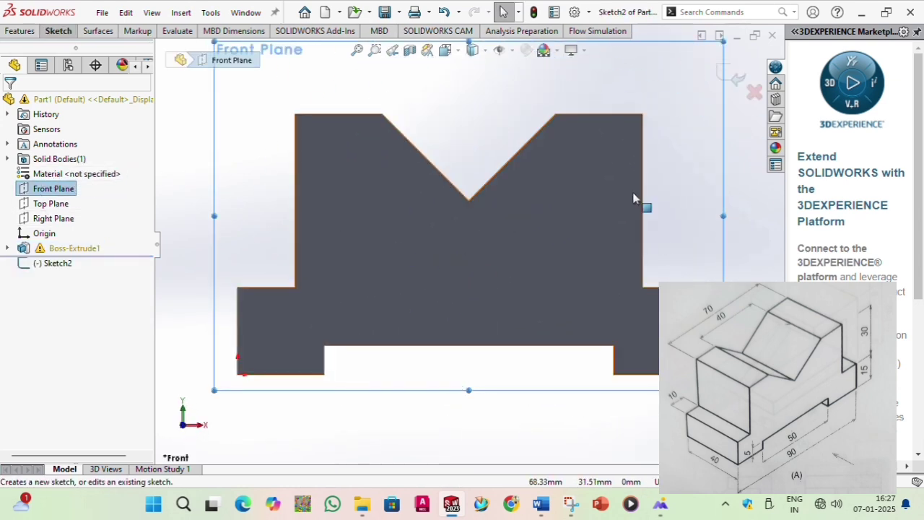
- Compare the block's front profile with the front view on the reference drawing in WPS Photos, and return to SOLIDWORKS
key("alt+Tab")
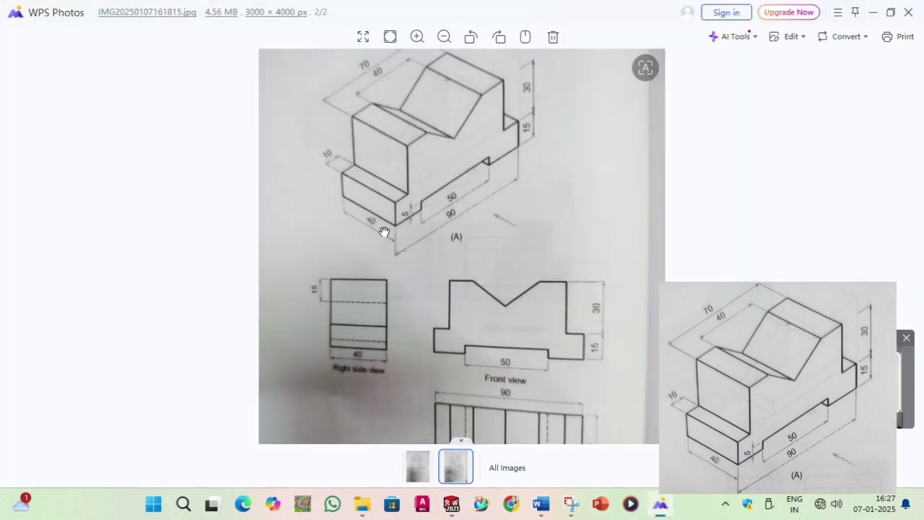
scroll(506, 345, "down", 1)
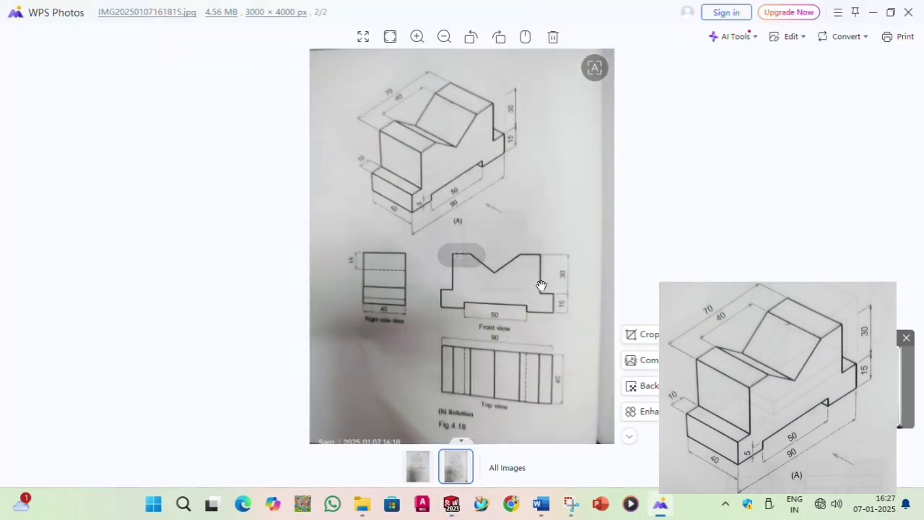
key("alt+Tab")
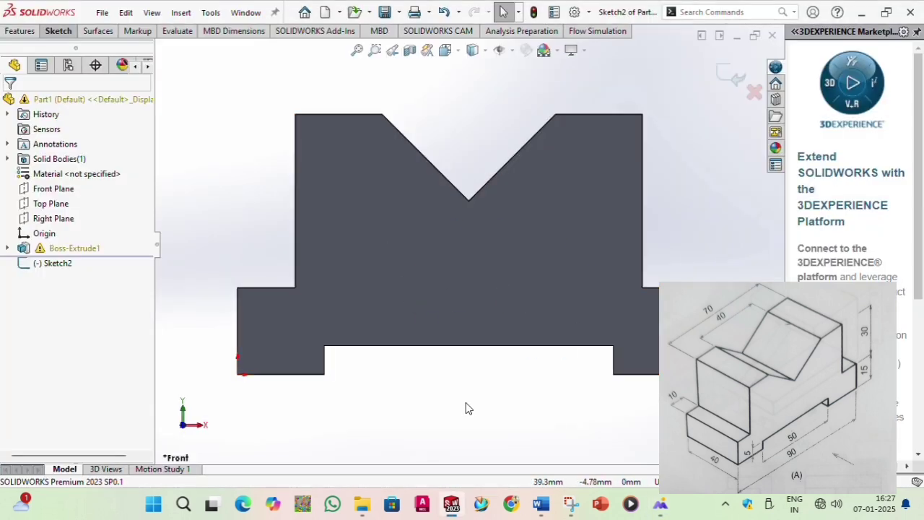
key("alt+Tab")
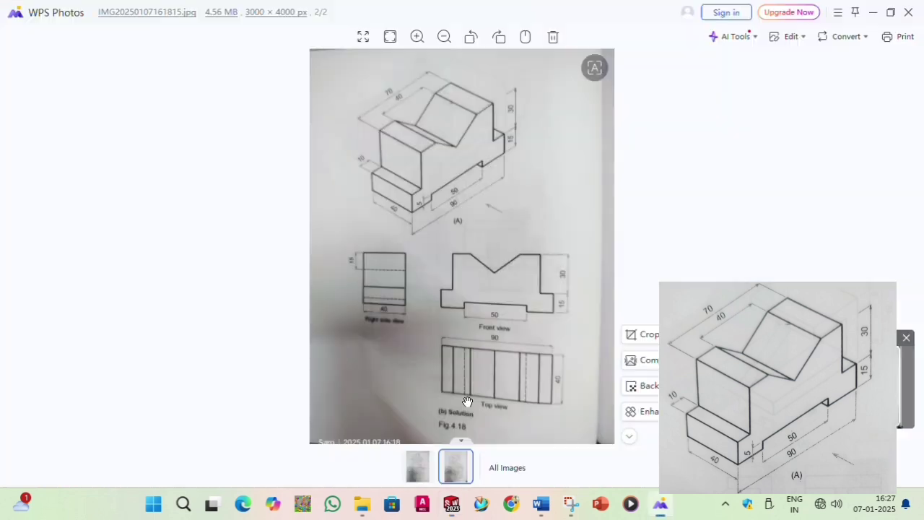
key("alt+Tab")
- View the block normal to the Top Plane and compare it with the drawing's top view in WPS Photos, returning to SOLIDWORKS
middle_click_drag(461, 290, 458, 259)
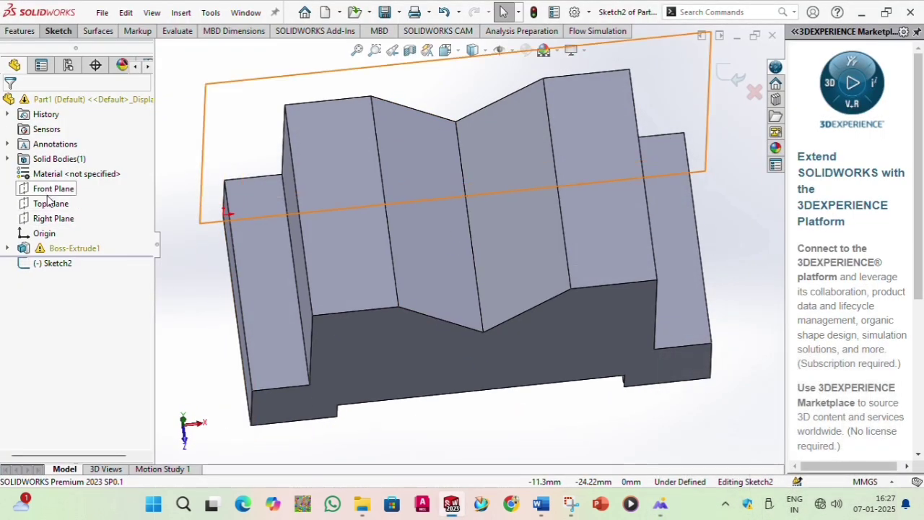
left_click(51, 203)
left_click(121, 185)
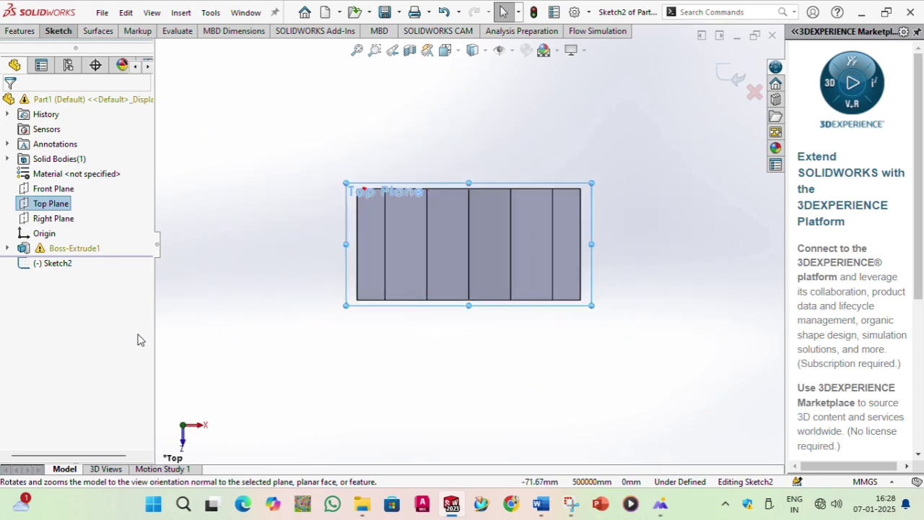
key("alt+Tab")
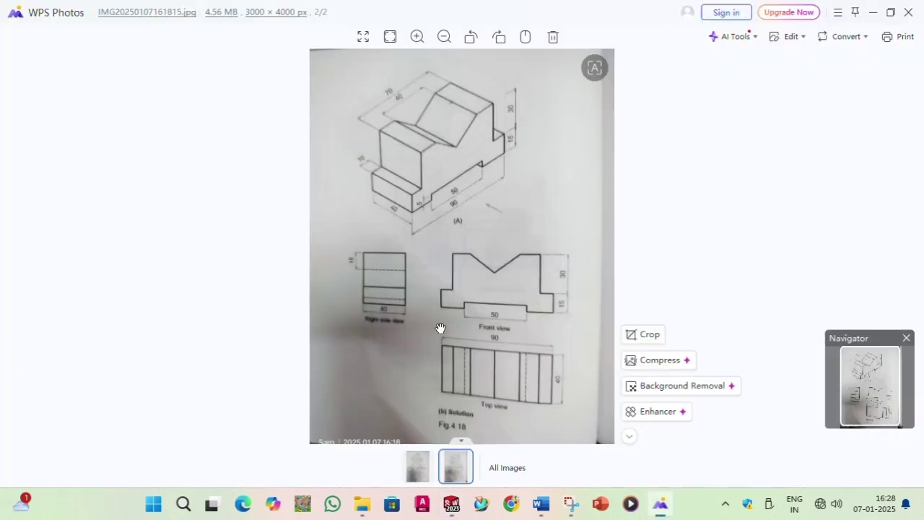
scroll(486, 354, "down", 2)
scroll(501, 387, "up", 4)
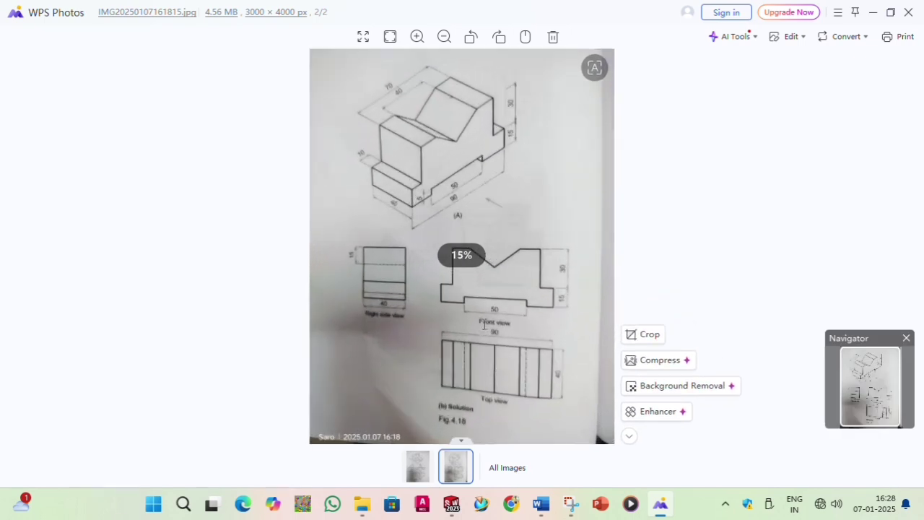
scroll(506, 379, "up", 5)
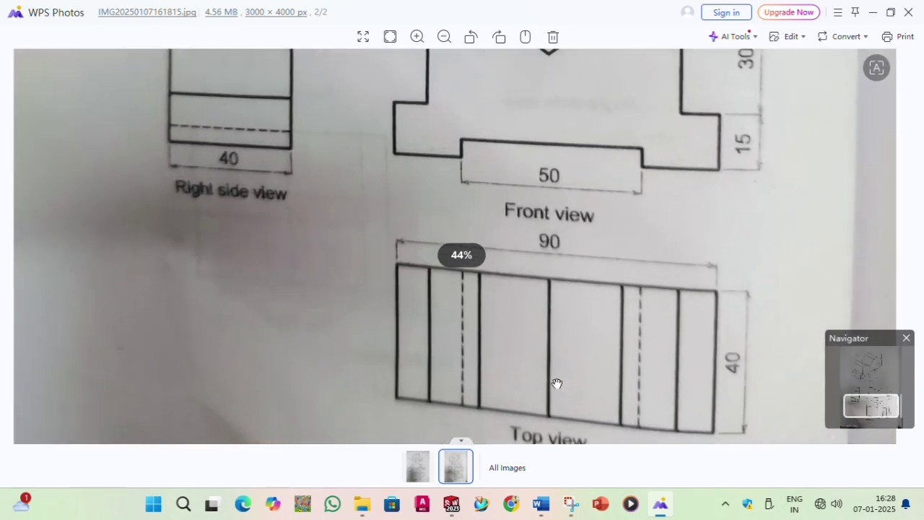
scroll(562, 370, "down", 5)
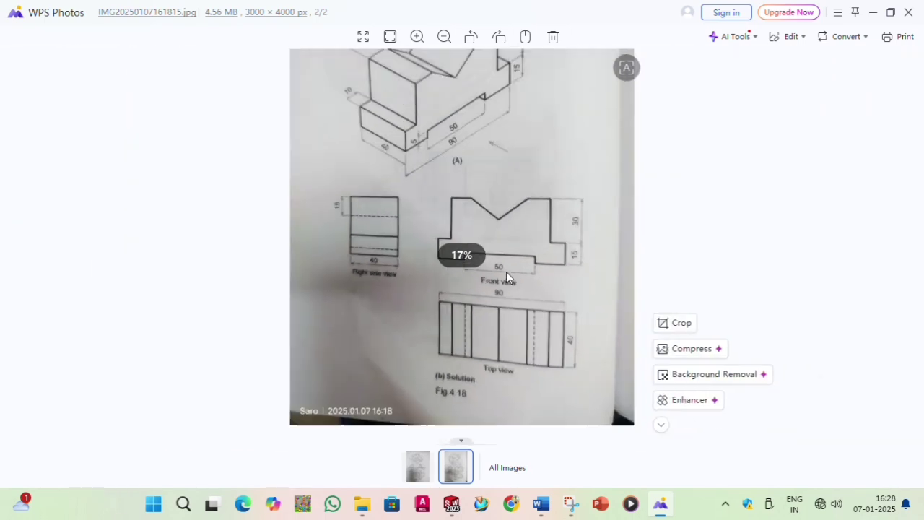
key("alt+Tab")
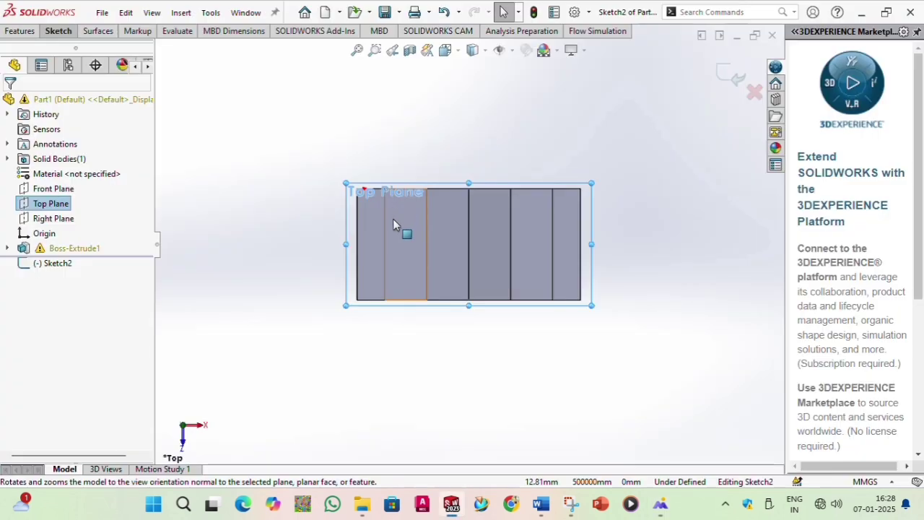
- Examine the block's V-groove, side steps and bottom slot in a pictorial 3D view
middle_click_drag(438, 381, 425, 358)
left_click(406, 368)
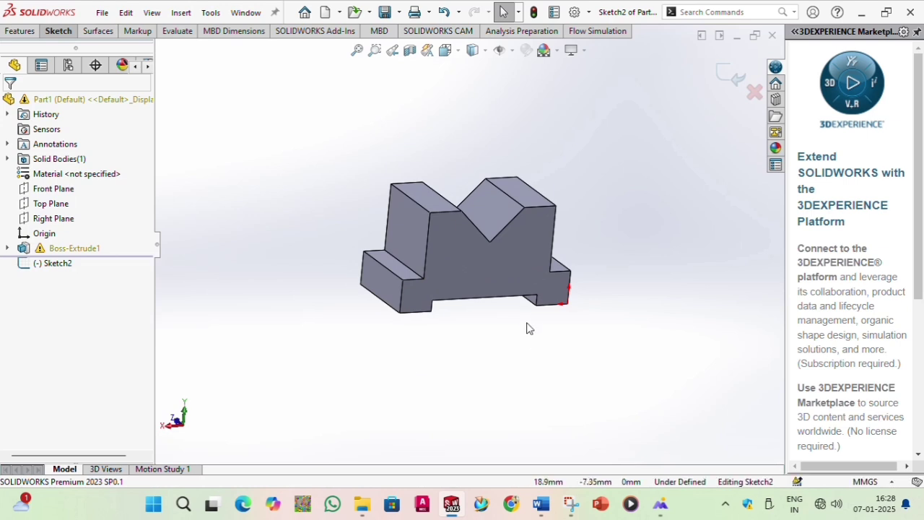
middle_click_drag(527, 328, 549, 367)
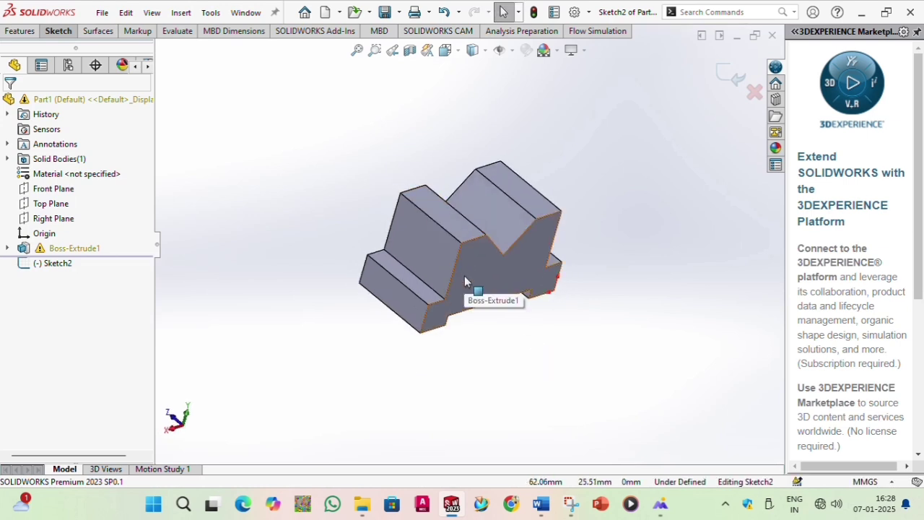